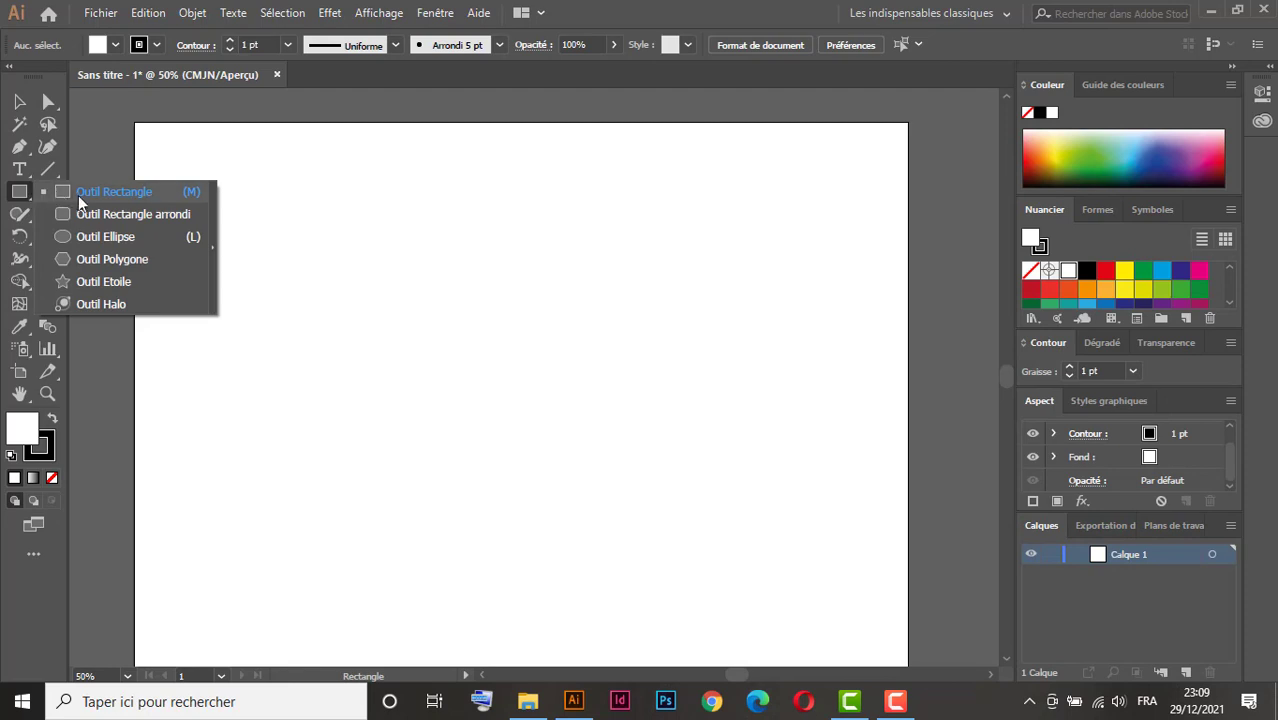
# Step: Draw a large circle in the middle of the artboard with the Ellipse tool and remove its fill
pyautogui.click(79, 237)
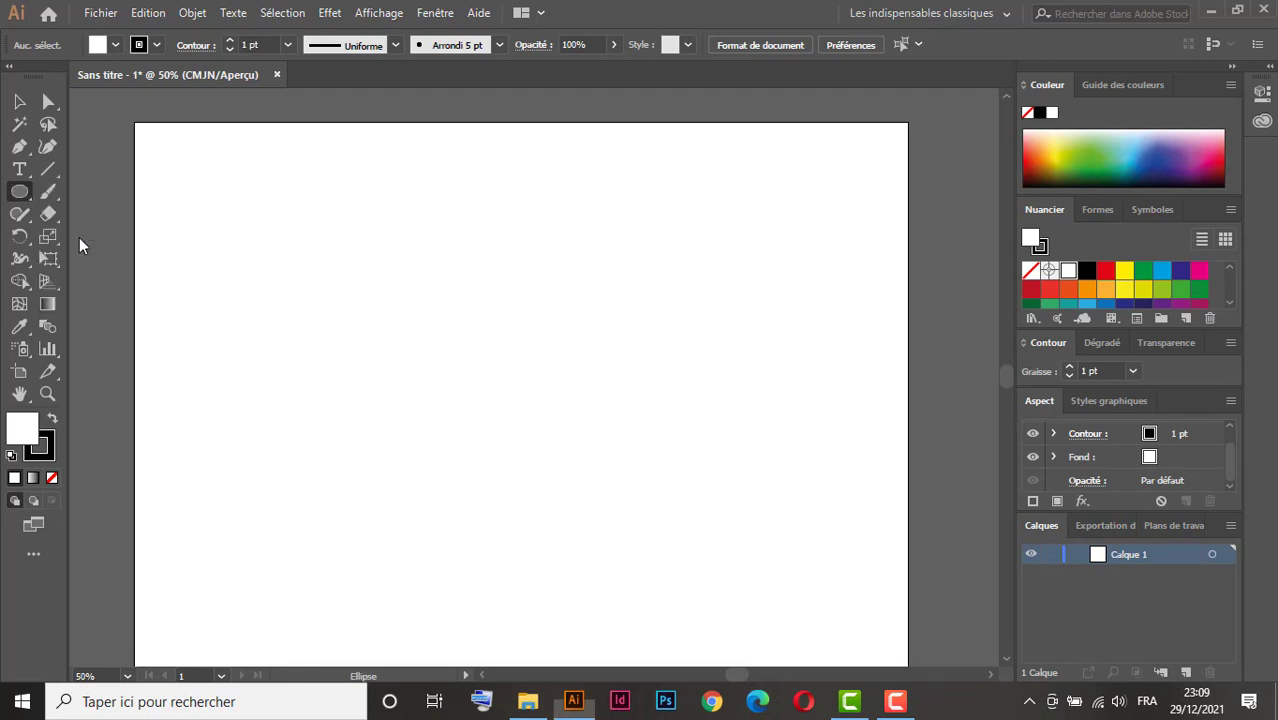
pyautogui.moveTo(360, 261); pyautogui.dragTo(684, 586)
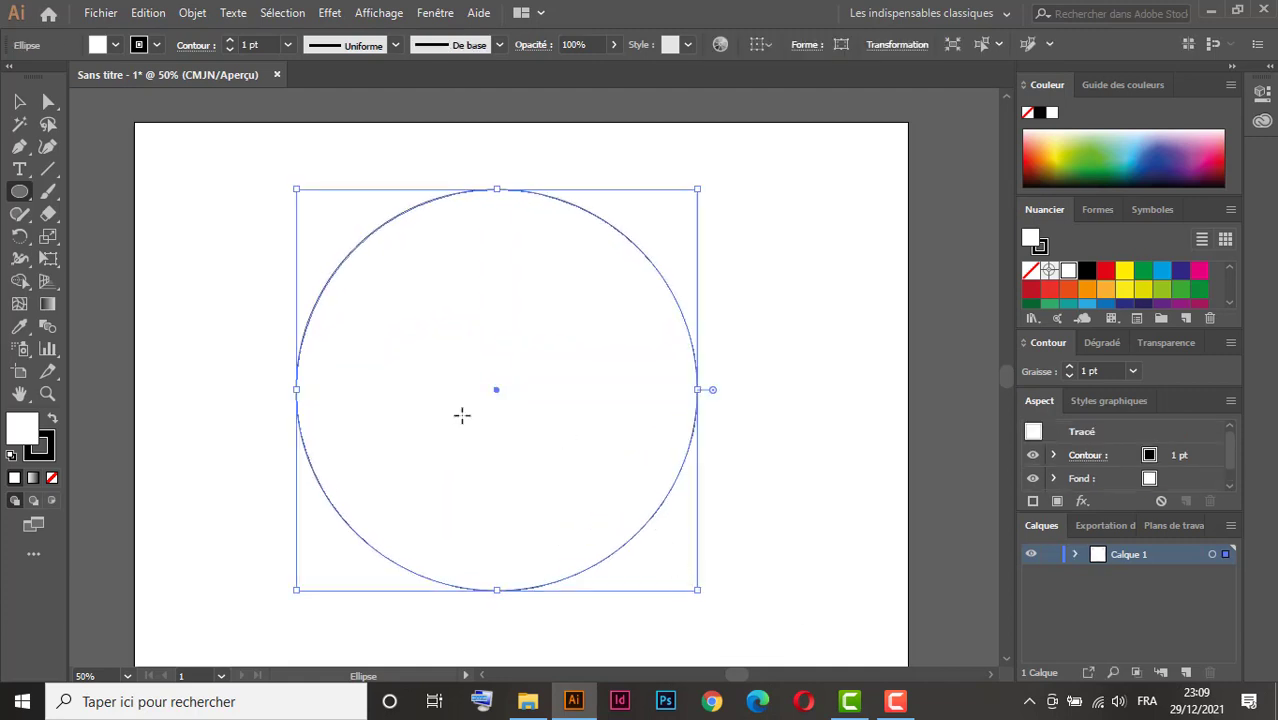
pyautogui.click(52, 477)
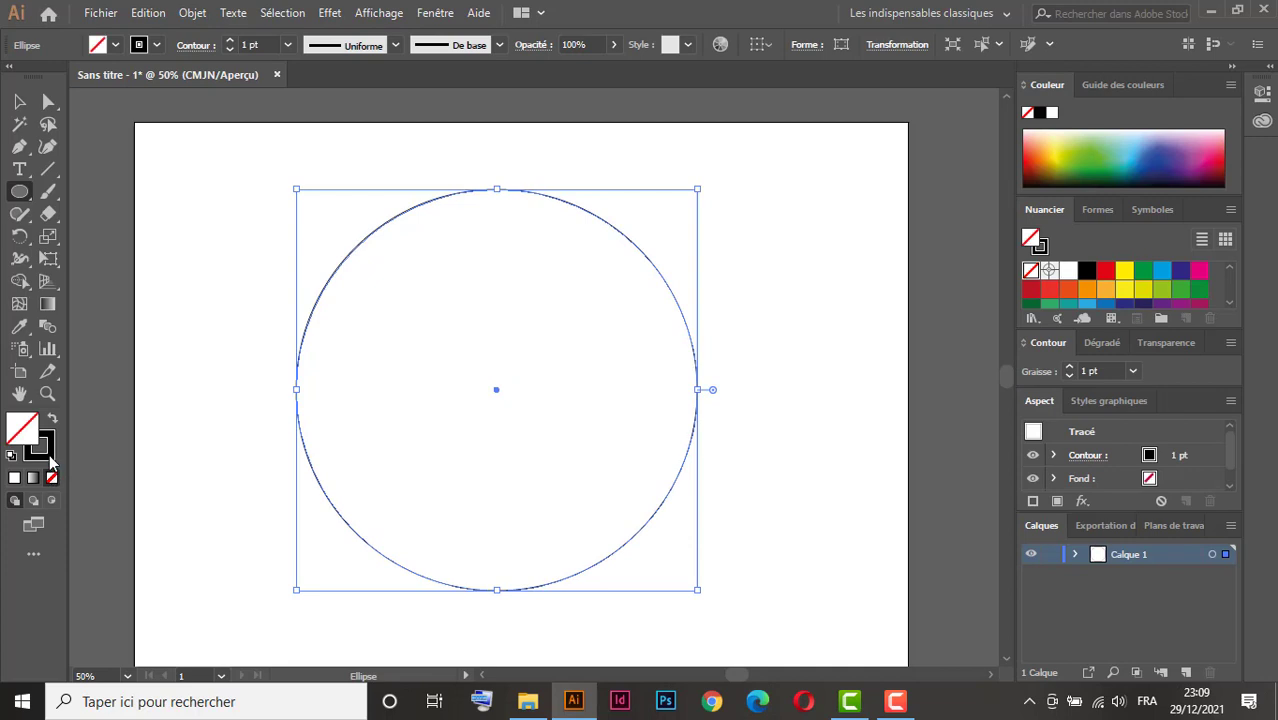
# Step: Give the circle a red stroke and set the stroke weight to 2 pt
pyautogui.click(49, 454)
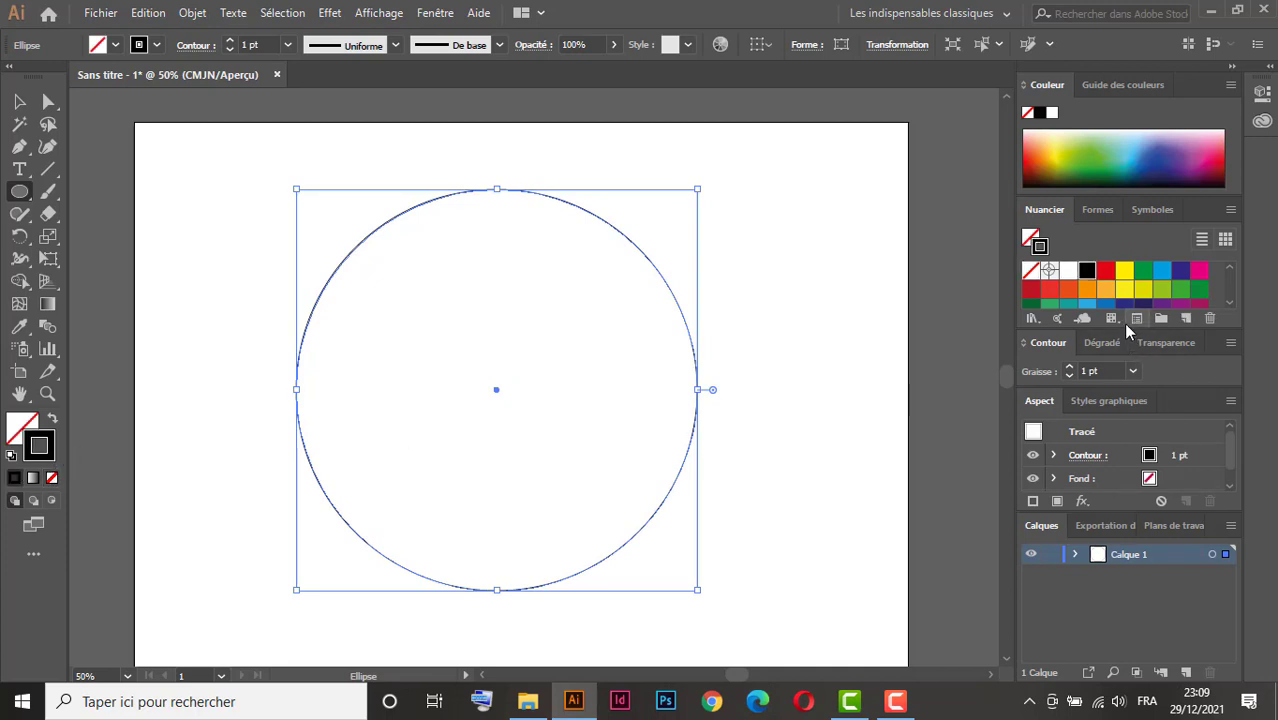
pyautogui.click(1050, 292)
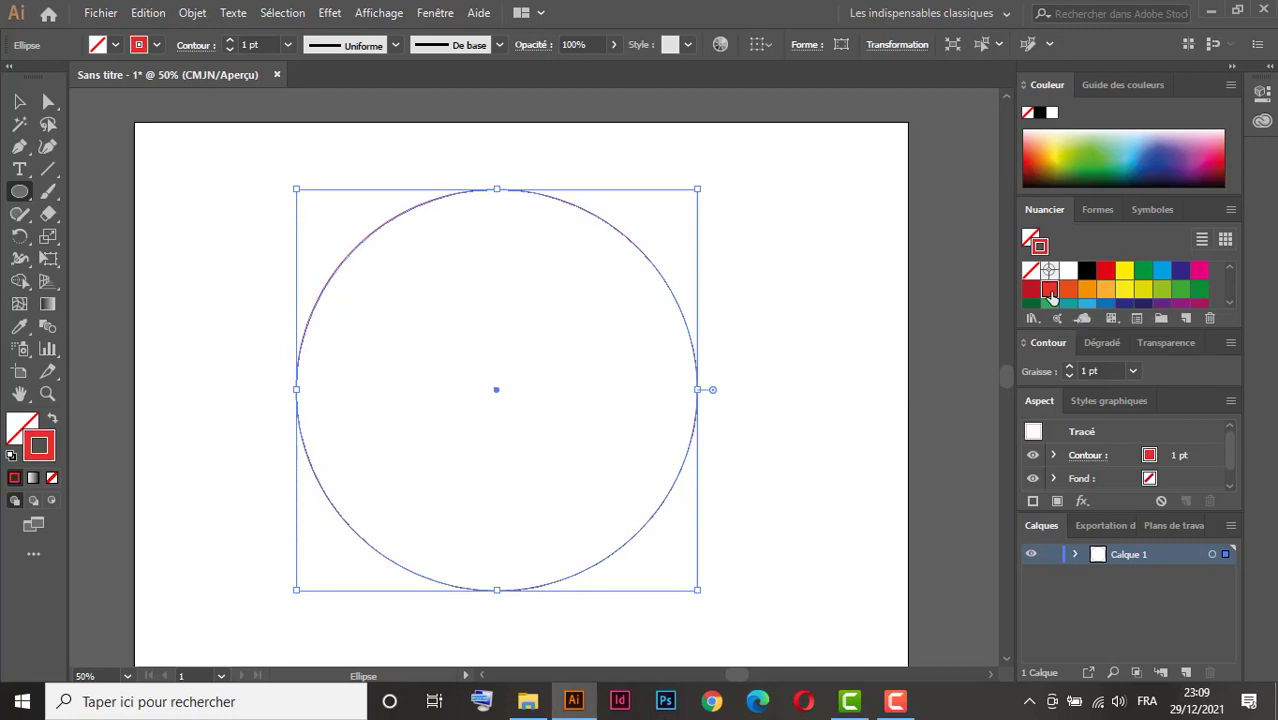
pyautogui.click(19, 101)
pyautogui.click(230, 42)
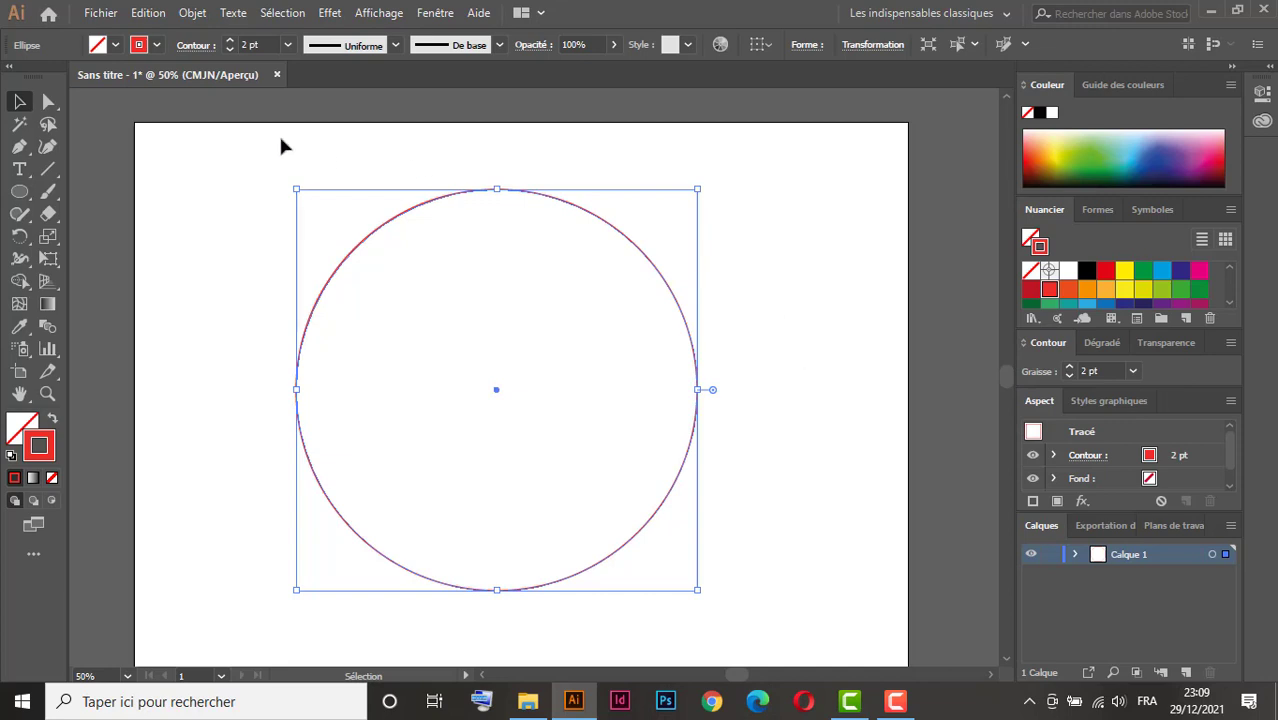
# Step: Check the circle's original anchor points with Direct Selection, then add anchor points between them with Ajout de point d'ancrage
pyautogui.click(48, 101)
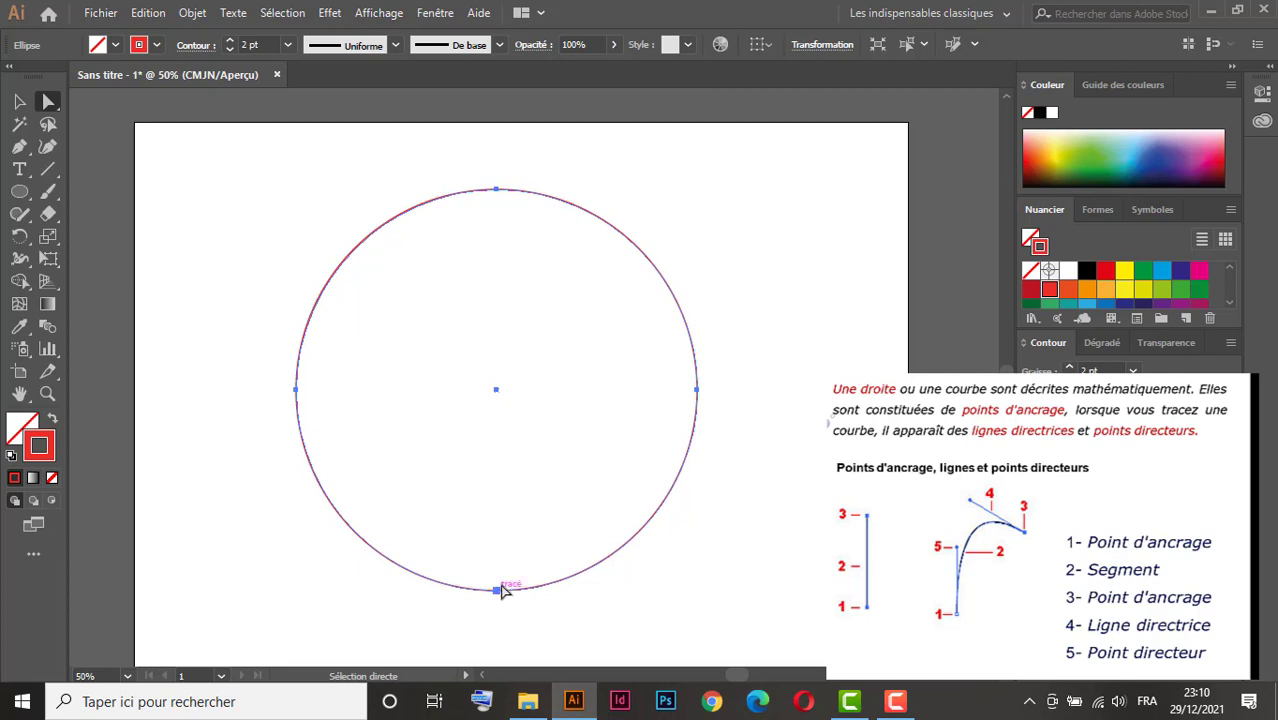
pyautogui.click(19, 103)
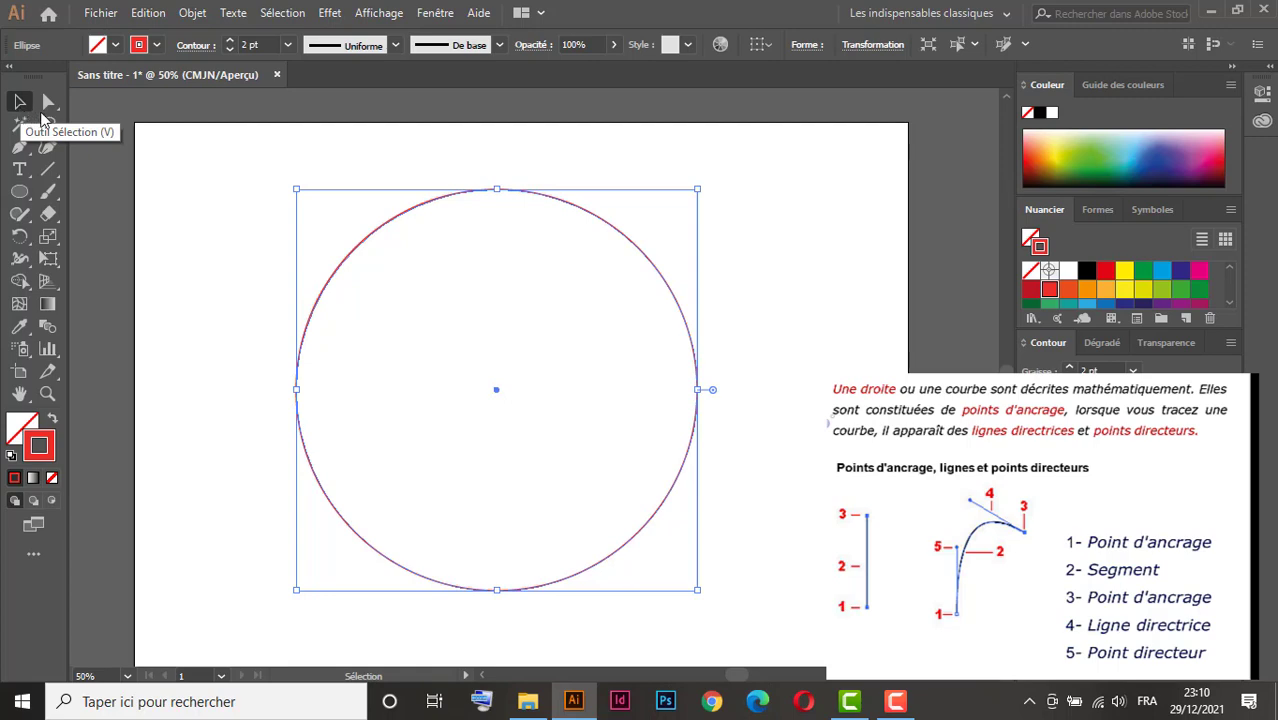
pyautogui.click(191, 14)
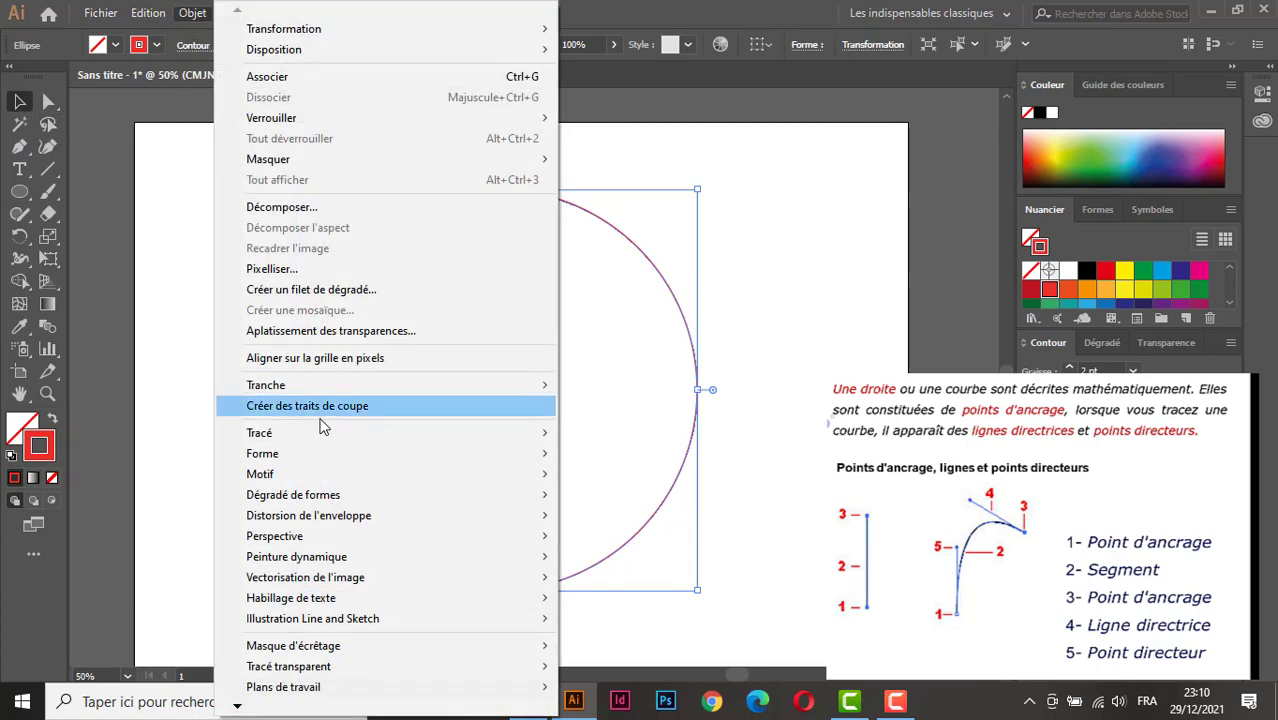
pyautogui.moveTo(320, 436)
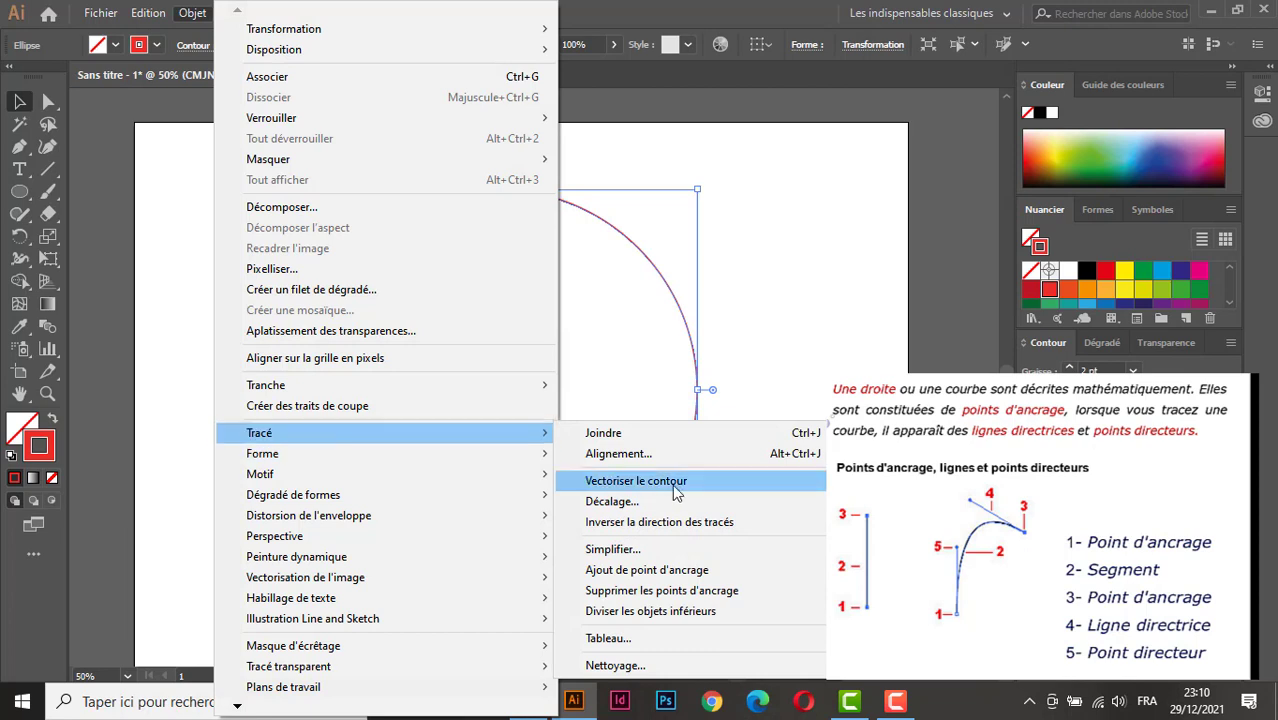
pyautogui.click(680, 580)
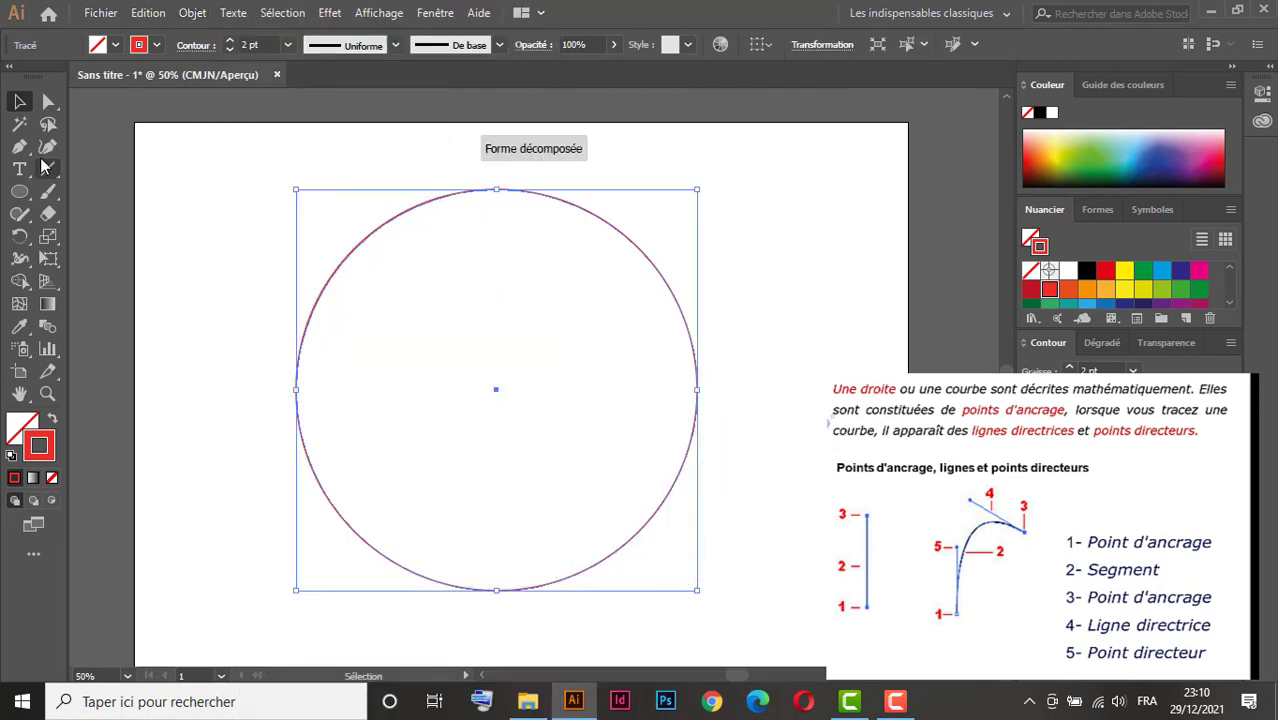
# Step: Apply Ajout de point d'ancrage to the circle two more times while its anchor points are displayed with Direct Selection
pyautogui.click(48, 101)
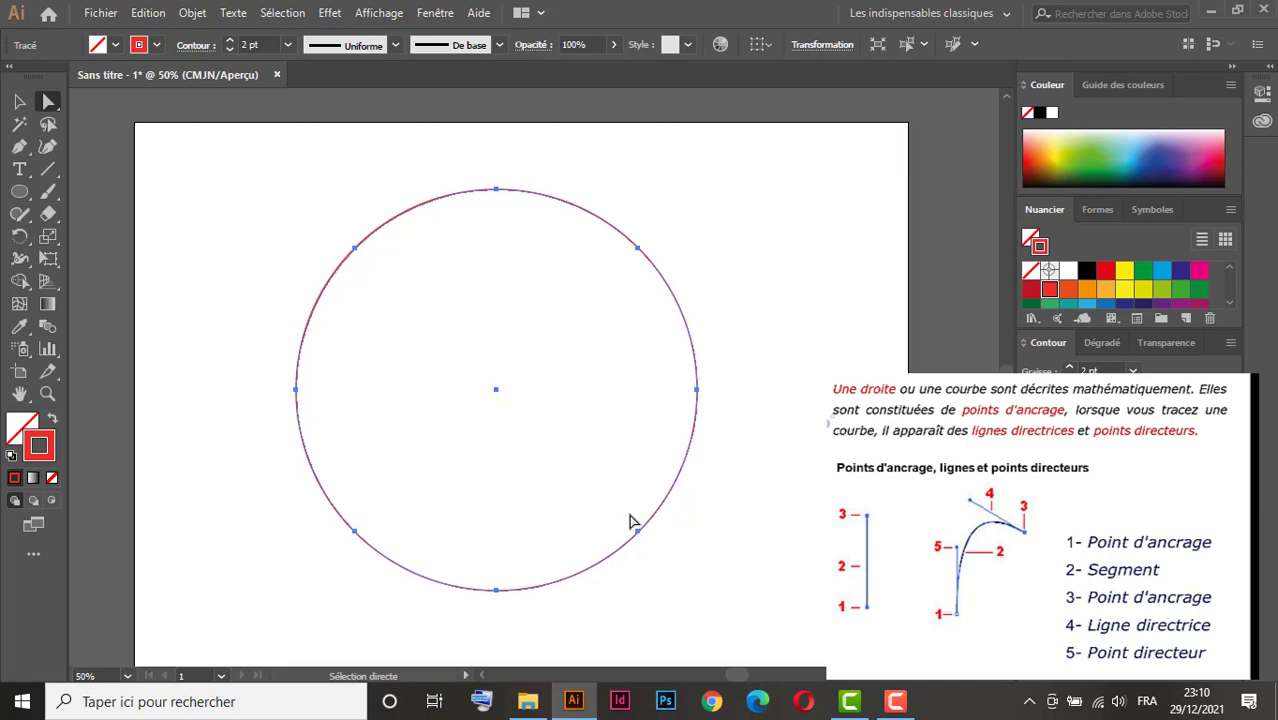
pyautogui.click(193, 14)
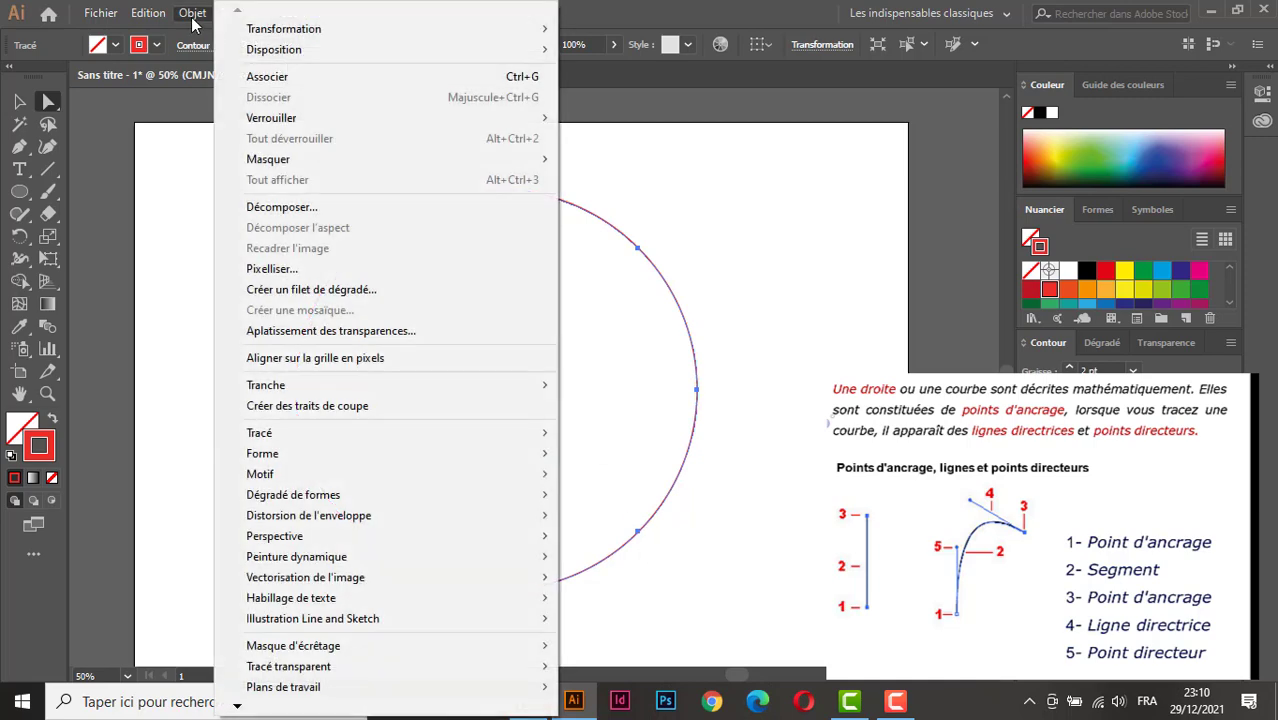
pyautogui.moveTo(282, 443)
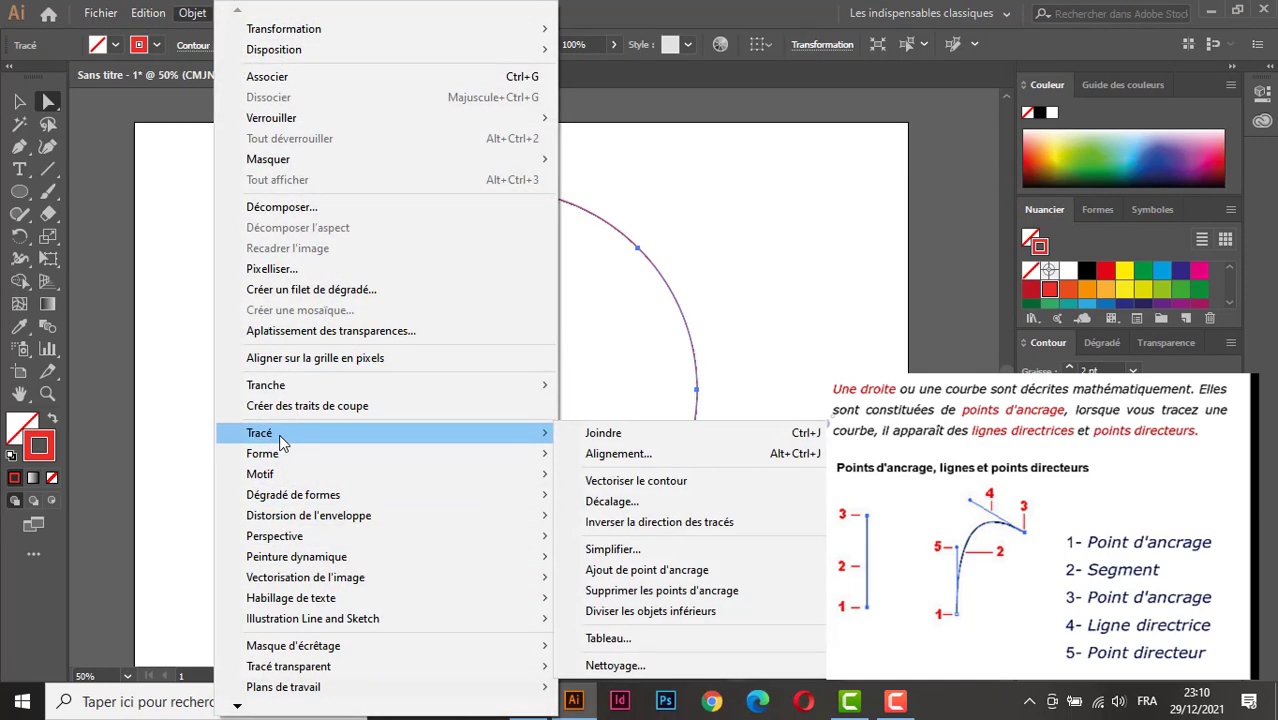
pyautogui.click(676, 572)
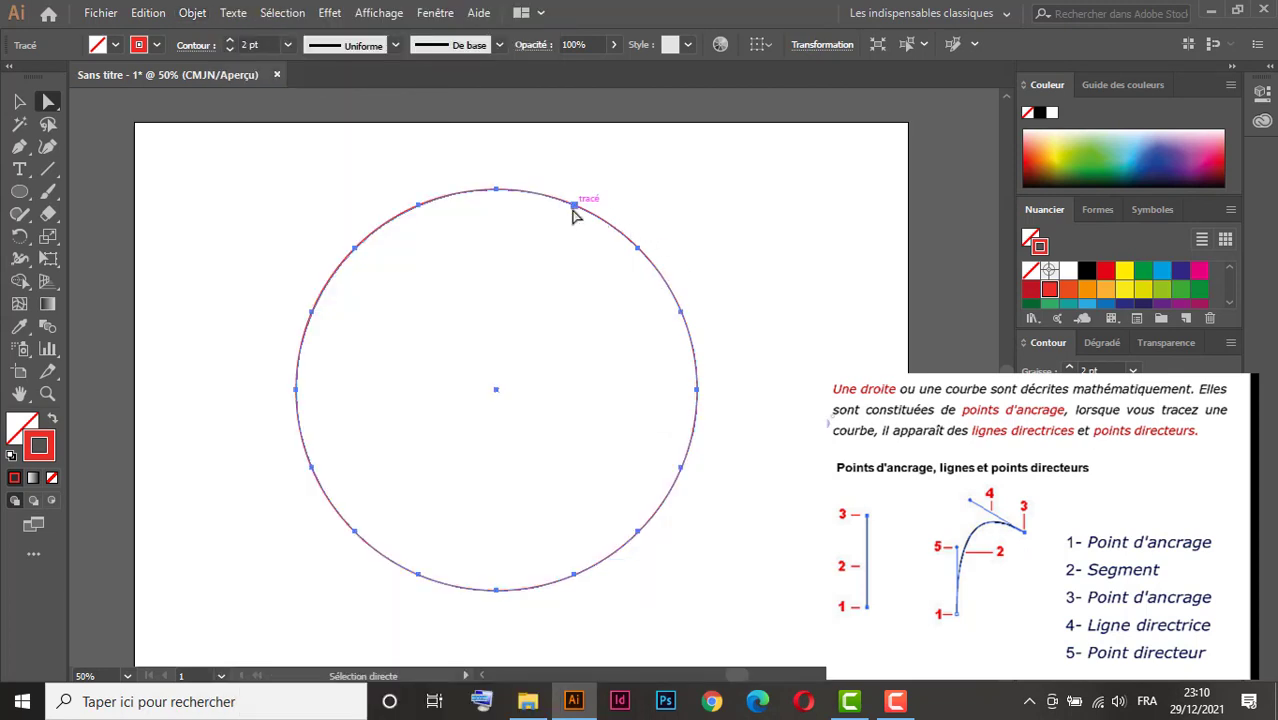
pyautogui.click(192, 14)
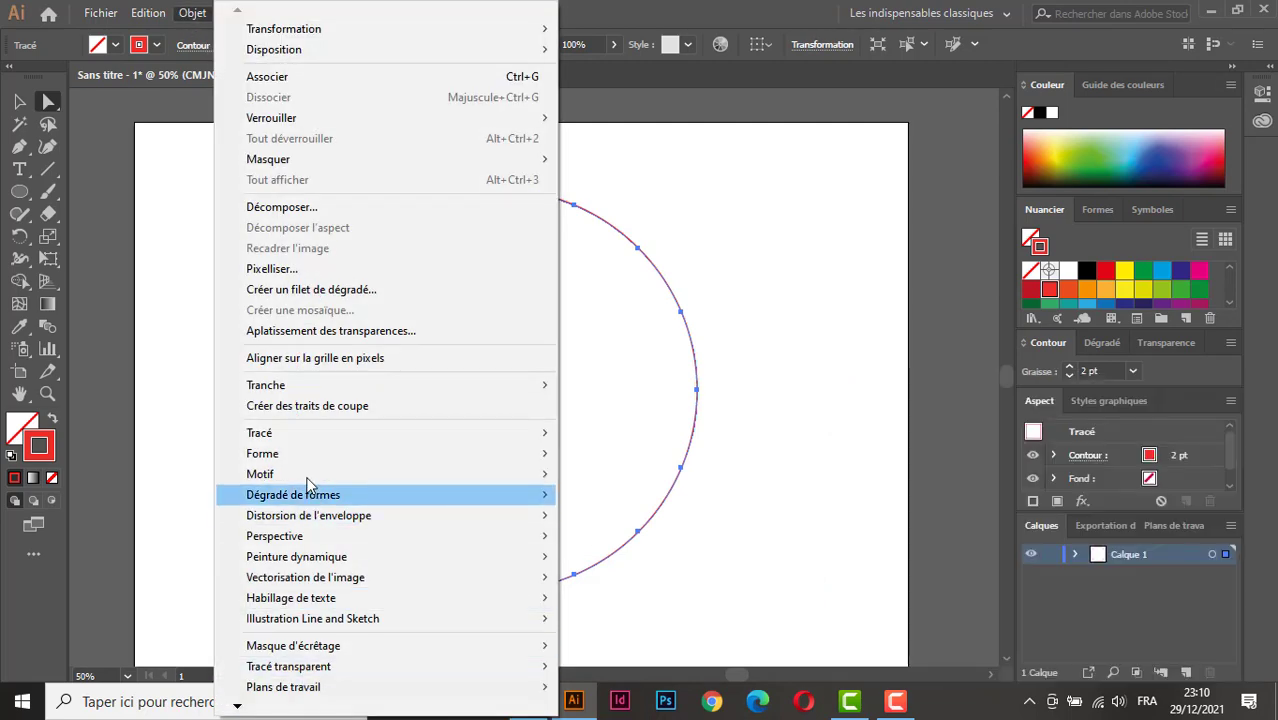
pyautogui.moveTo(294, 438)
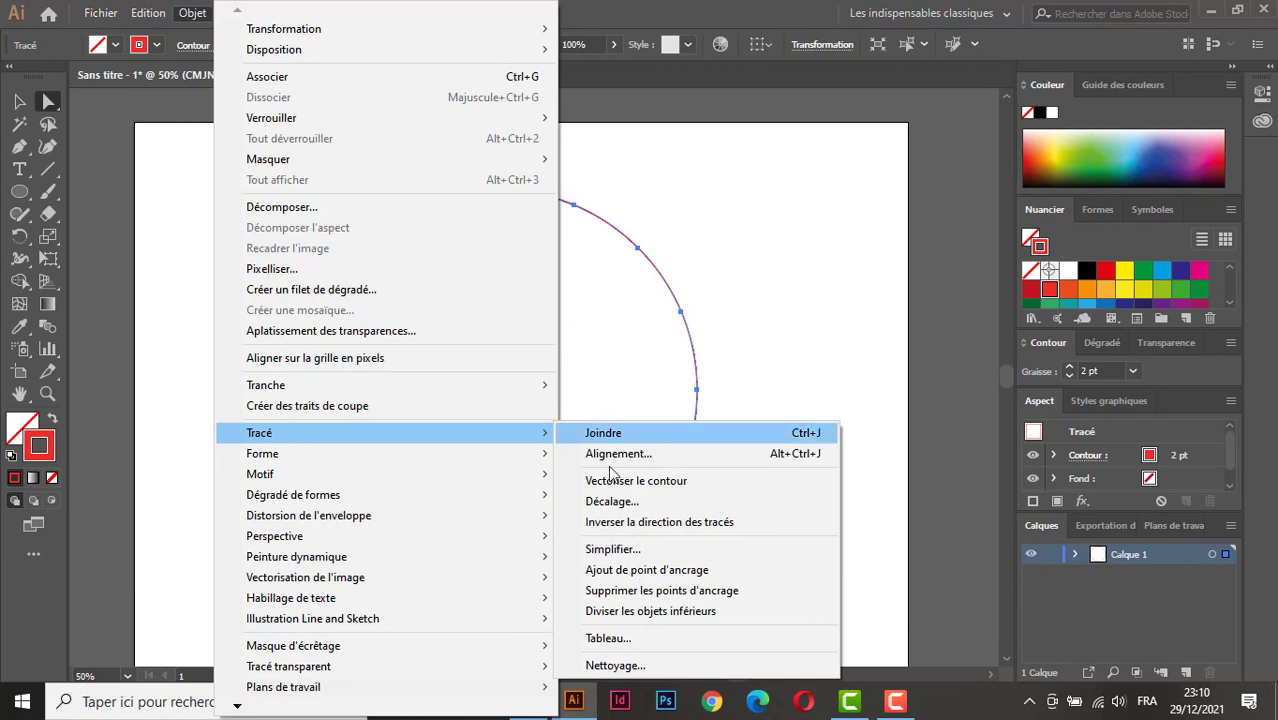
pyautogui.click(678, 570)
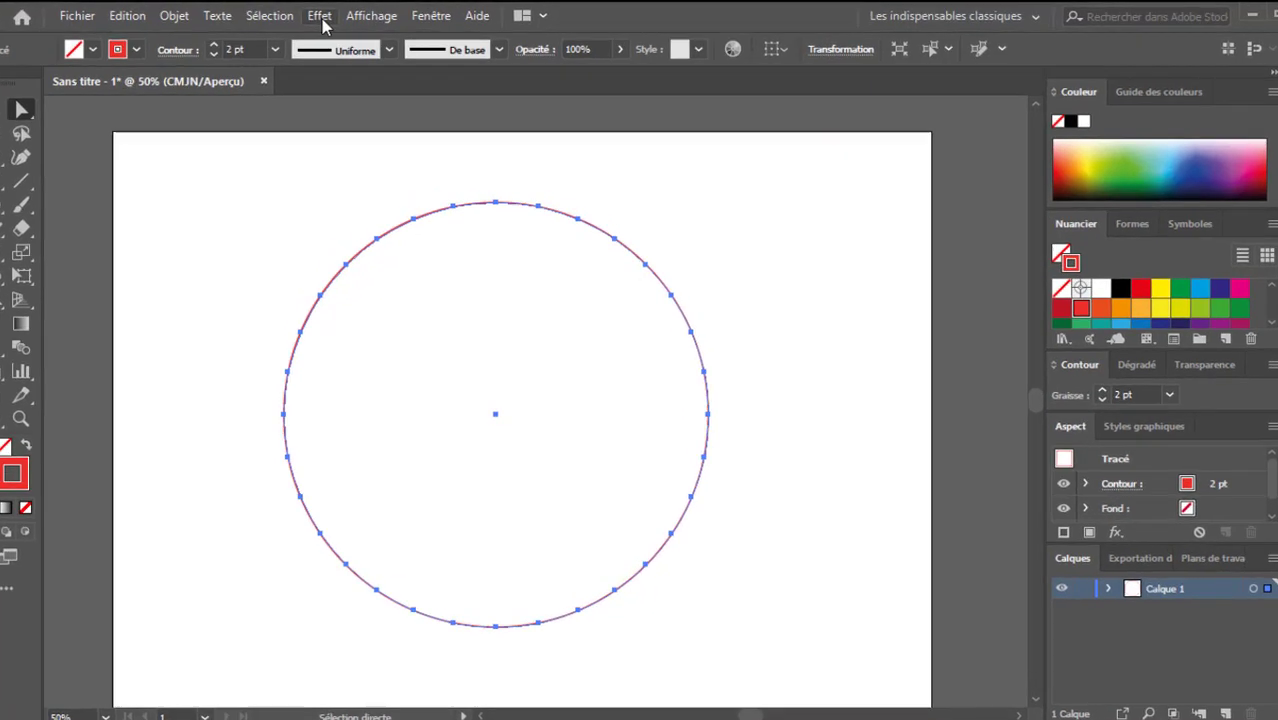
# Step: Start the Contraction et dilatation distortion effect on the circle with its preview (Aperçu) enabled
pyautogui.click(330, 13)
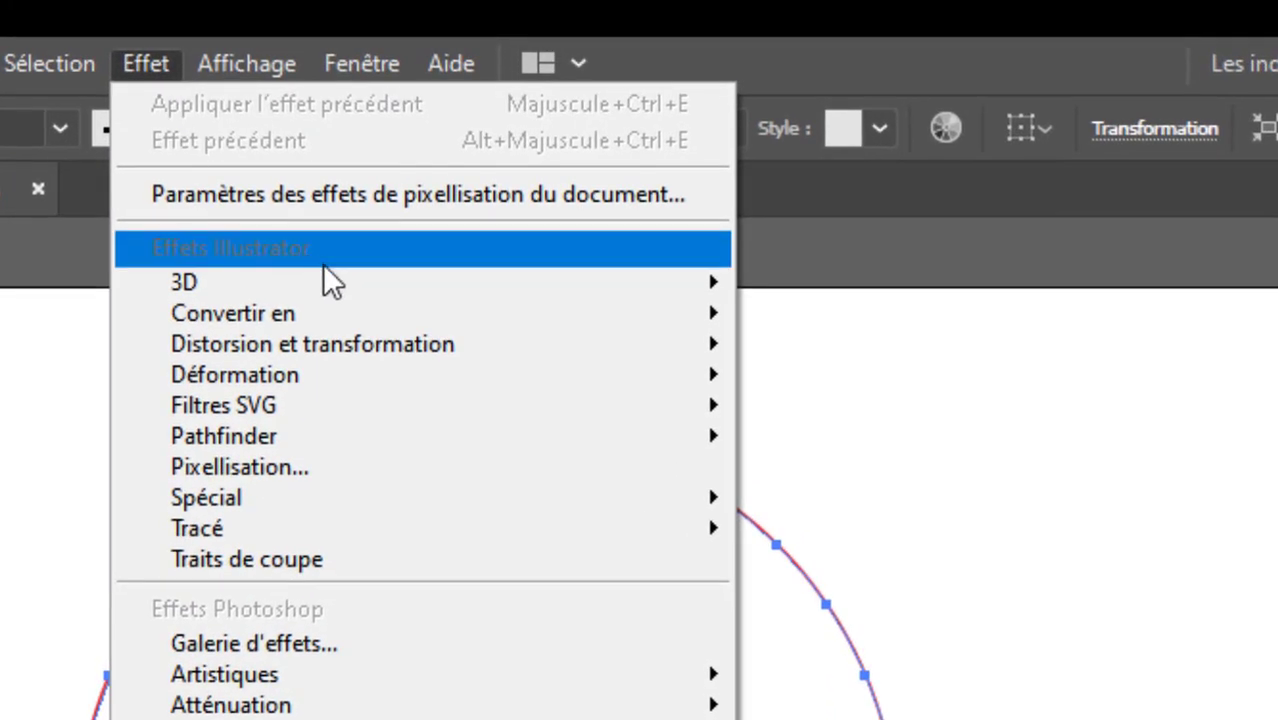
pyautogui.moveTo(347, 343)
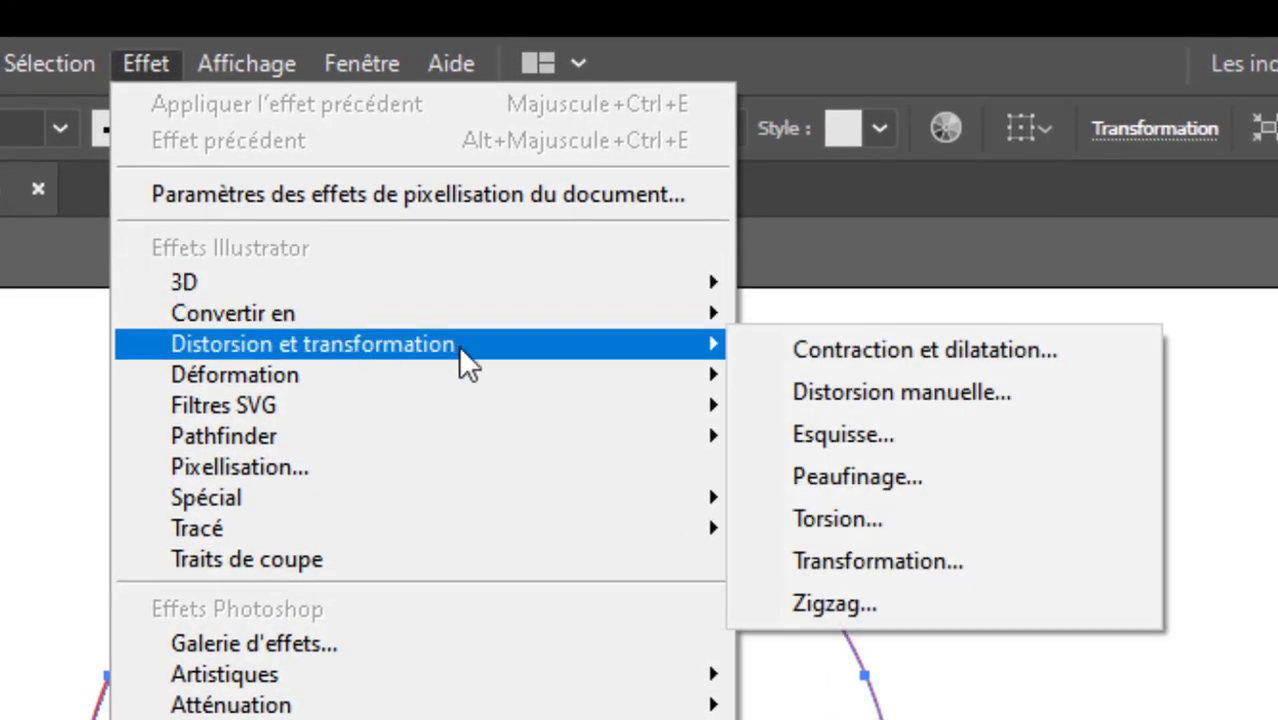
pyautogui.click(929, 359)
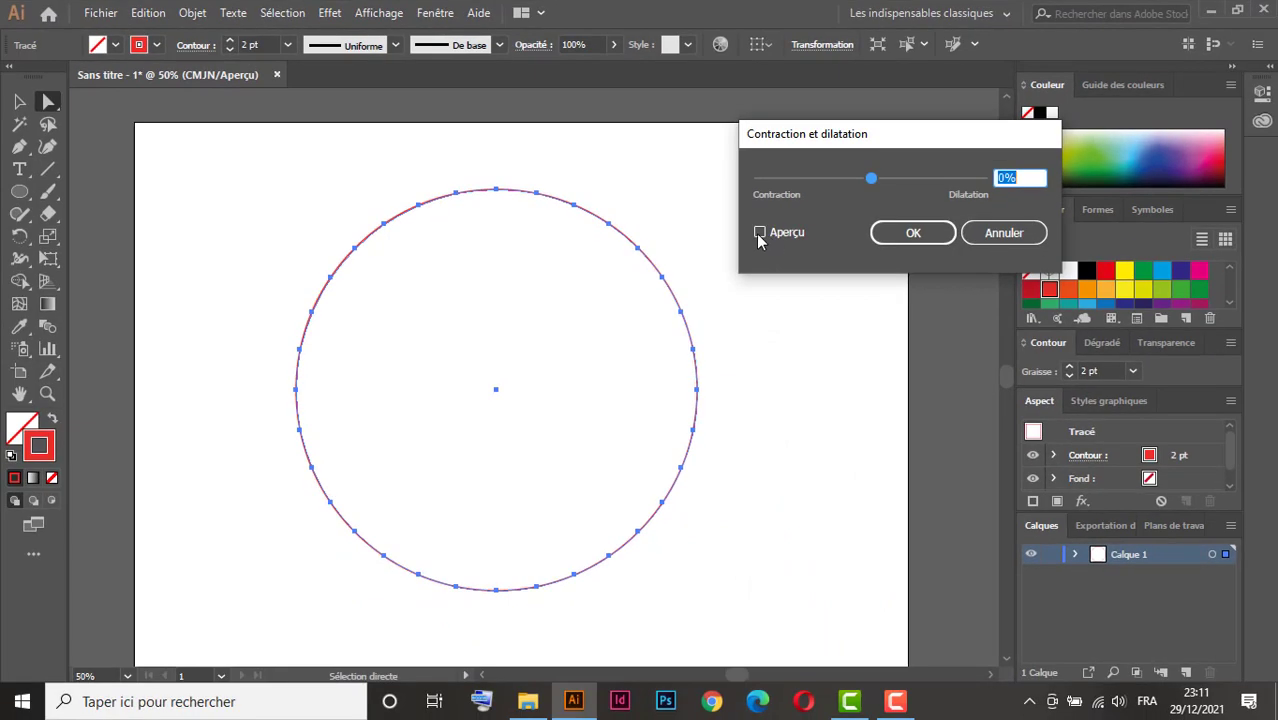
pyautogui.click(759, 233)
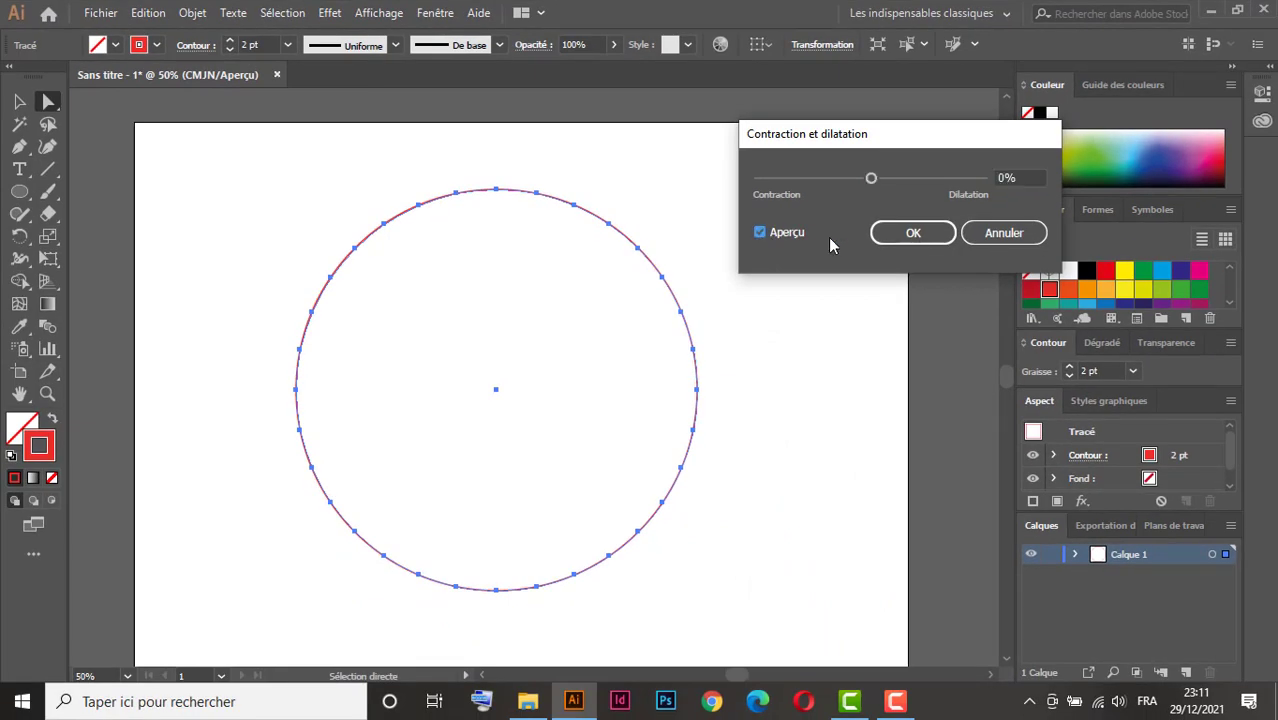
# Step: Try a dilation on the circle by gradually raising the Contraction et dilatation value to 48%
pyautogui.click(1015, 178)
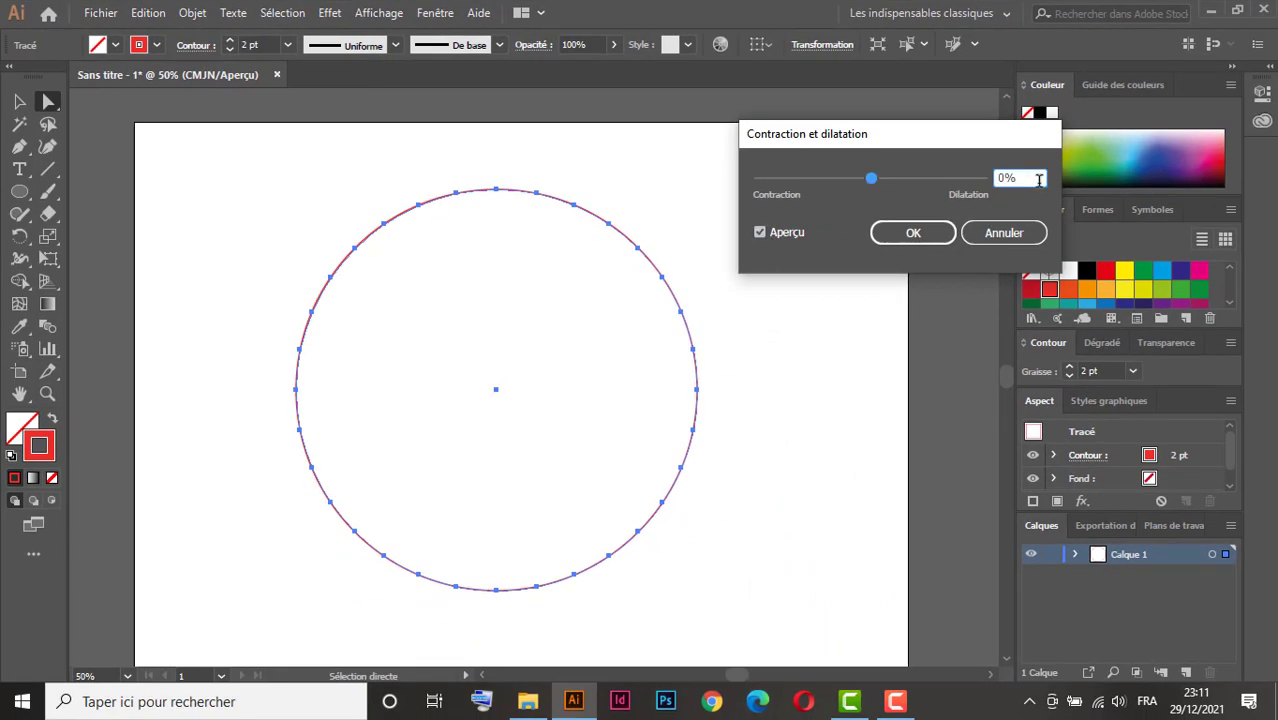
pyautogui.press('Up')
pyautogui.press('Up')
pyautogui.press('Up')
pyautogui.press('Up')
pyautogui.press('Up')
pyautogui.press('Up')
pyautogui.press('Up')
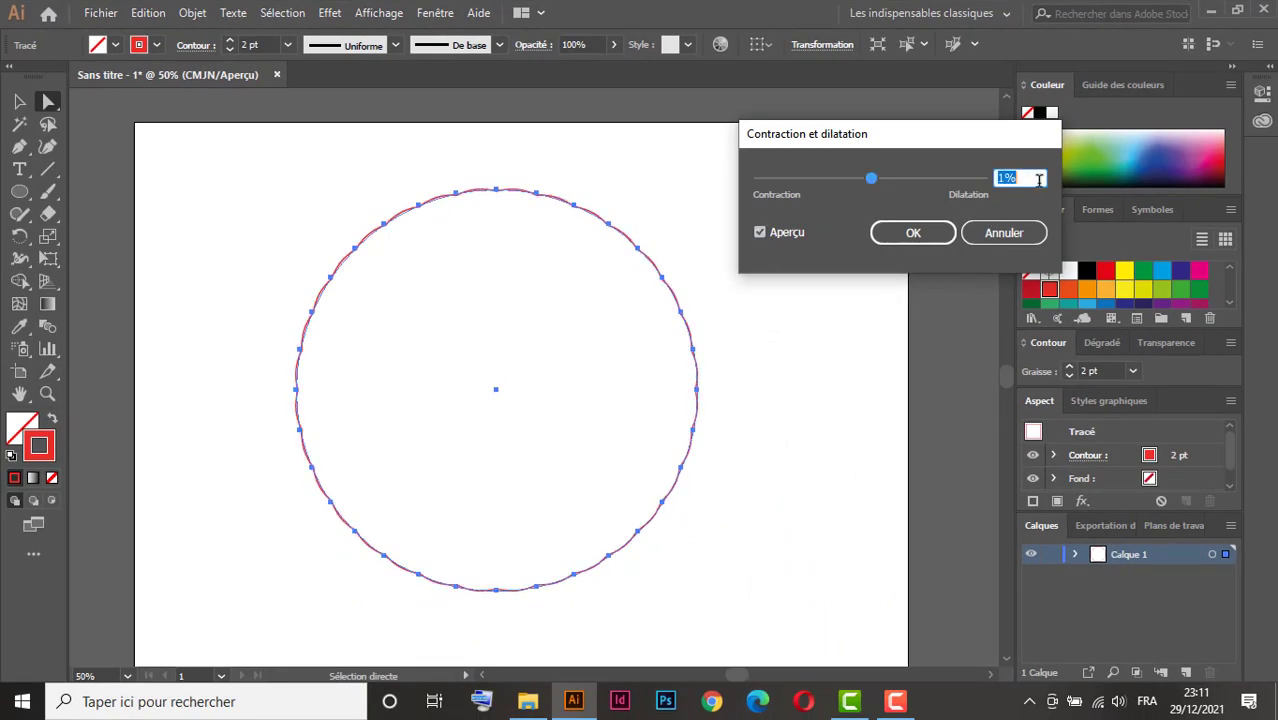
pyautogui.press('Up')
pyautogui.press('Up')
pyautogui.press('Up')
pyautogui.press('Up')
pyautogui.press('Up')
pyautogui.press('Up')
pyautogui.press('Up')
pyautogui.press('Up')
pyautogui.press('Up')
pyautogui.press('Up')
pyautogui.press('Up')
pyautogui.press('Up')
pyautogui.press('Up')
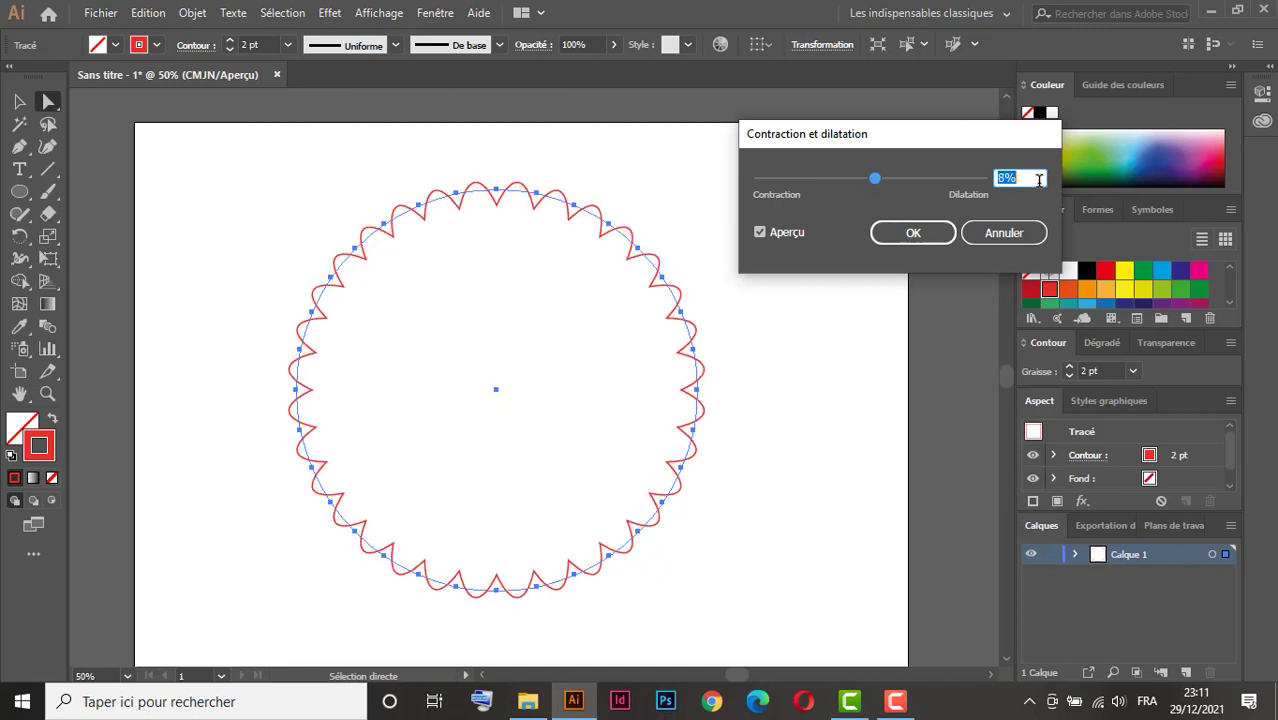
pyautogui.press('Up')
pyautogui.press('Up')
pyautogui.press('Up')
pyautogui.press('Up')
pyautogui.press('Up')
pyautogui.press('Up')
pyautogui.press('Up')
pyautogui.press('Up')
pyautogui.press('Up')
pyautogui.press('Up')
pyautogui.press('Up')
pyautogui.press('Up')
pyautogui.press('Up')
pyautogui.press('Up')
pyautogui.press('Up')
pyautogui.press('Up')
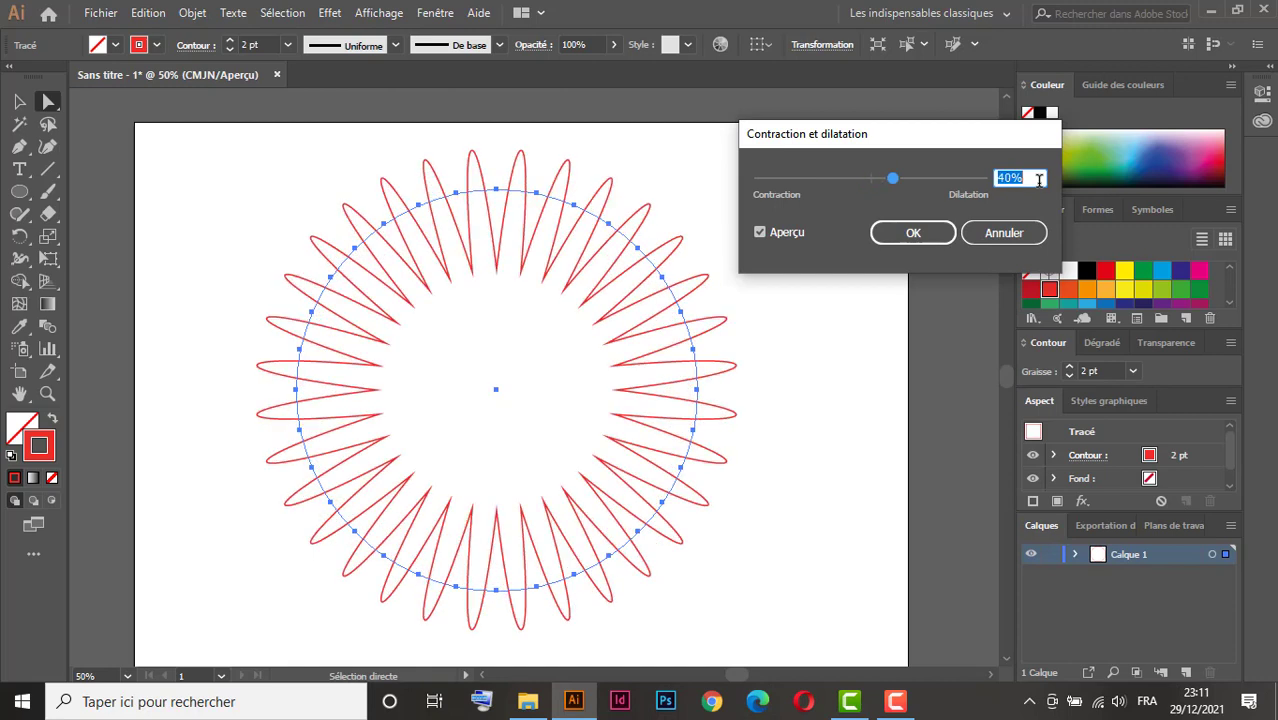
pyautogui.press('Up')
pyautogui.press('Up')
pyautogui.press('Up')
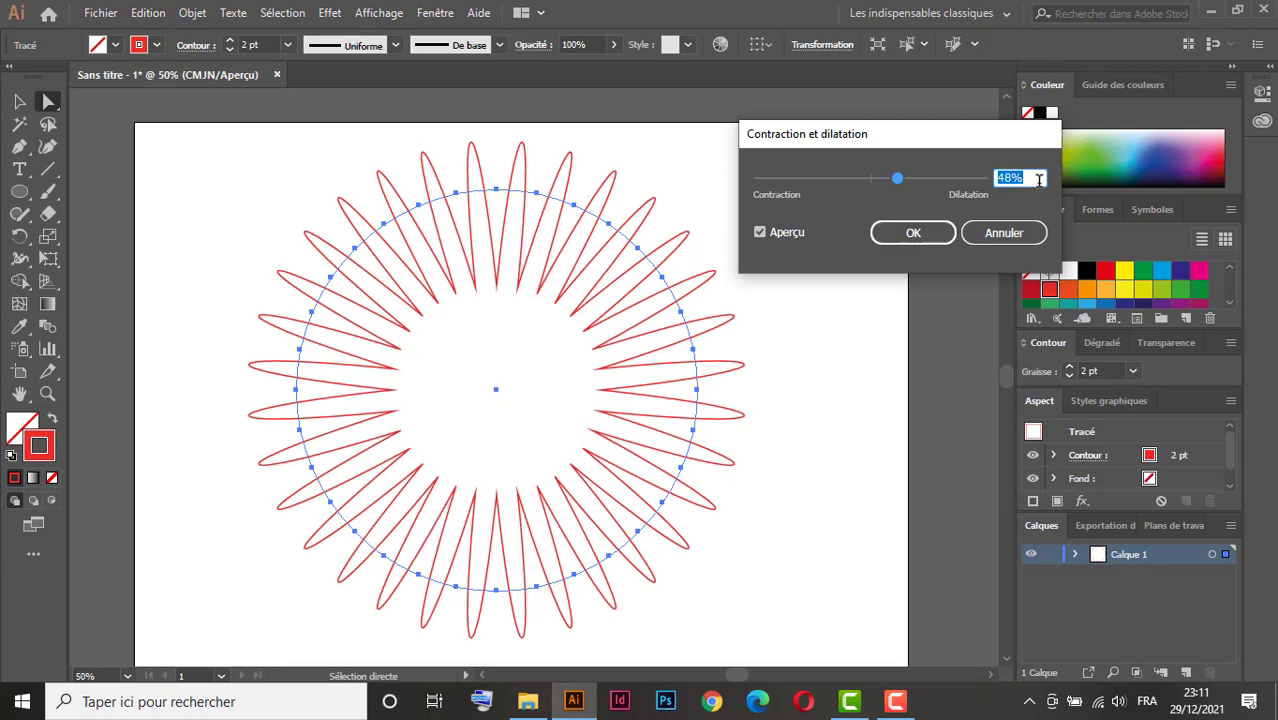
# Step: Try a strong contraction on the circle by gradually lowering the Contraction et dilatation value to -101%
pyautogui.press('Down')
pyautogui.press('Down')
pyautogui.press('Down')
pyautogui.press('Down')
pyautogui.press('Down')
pyautogui.press('Down')
pyautogui.press('Down')
pyautogui.press('Down')
pyautogui.press('Down')
pyautogui.press('Down')
pyautogui.press('Down')
pyautogui.press('Down')
pyautogui.press('Down')
pyautogui.press('Down')
pyautogui.press('Down')
pyautogui.press('Down')
pyautogui.press('Down')
pyautogui.press('Down')
pyautogui.press('Down')
pyautogui.press('Down')
pyautogui.press('Down')
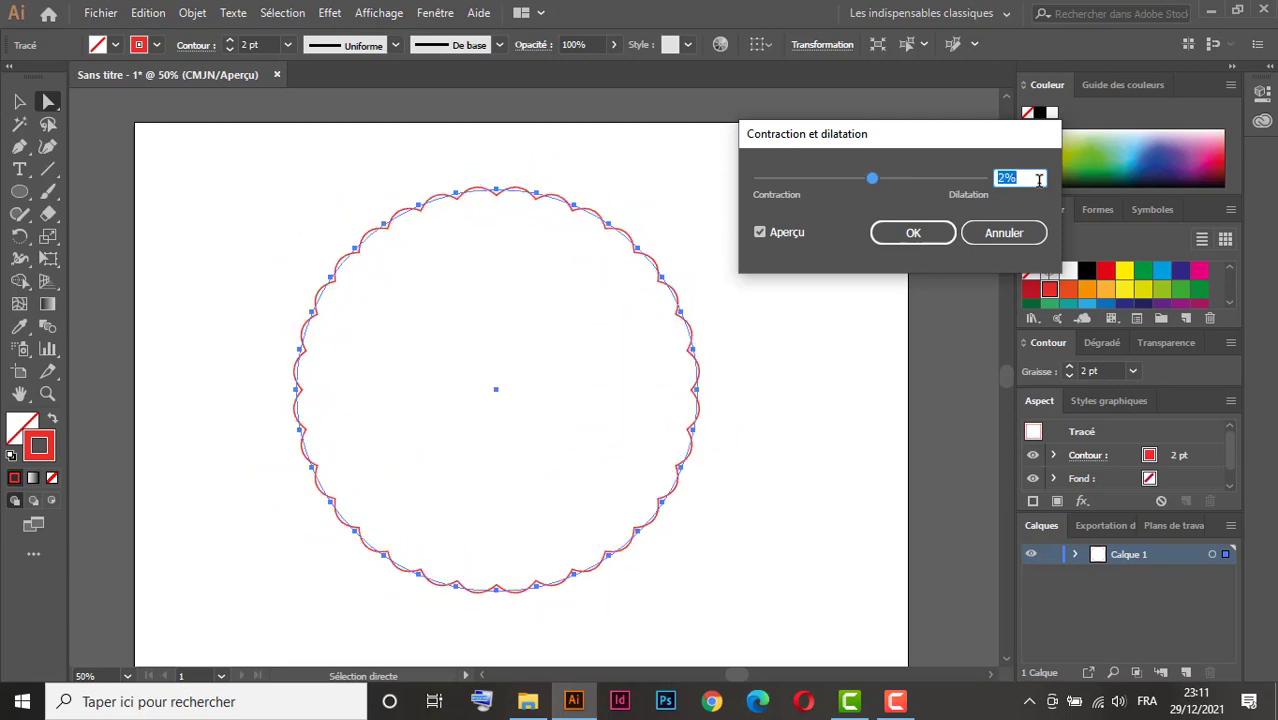
pyautogui.press('Down')
pyautogui.press('Down')
pyautogui.press('Down')
pyautogui.press('Down')
pyautogui.press('Down')
pyautogui.press('Down')
pyautogui.press('Down')
pyautogui.press('Down')
pyautogui.press('Down')
pyautogui.press('Down')
pyautogui.press('Down')
pyautogui.press('Down')
pyautogui.press('Down')
pyautogui.press('Down')
pyautogui.press('Down')
pyautogui.press('Down')
pyautogui.press('Down')
pyautogui.press('Down')
pyautogui.press('Down')
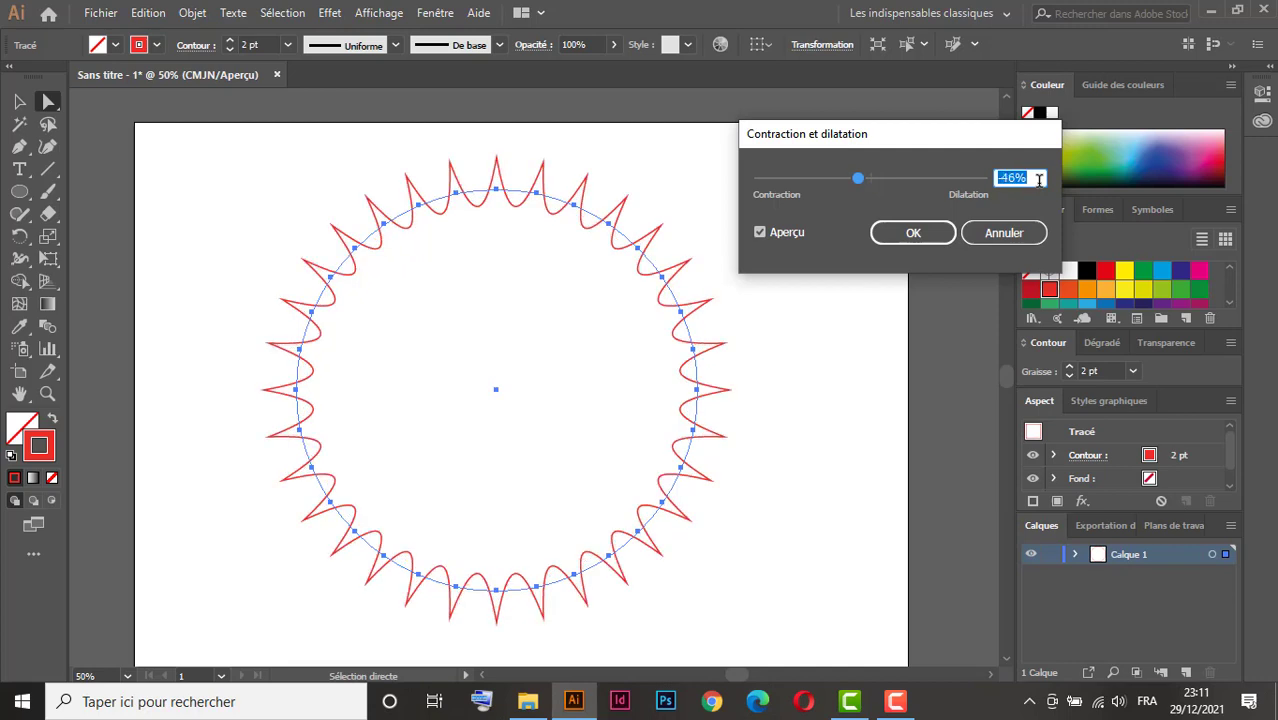
pyautogui.press('Down')
pyautogui.press('Down')
pyautogui.press('Down')
pyautogui.press('Down')
pyautogui.press('Down')
pyautogui.press('Down')
pyautogui.press('Down')
pyautogui.press('Down')
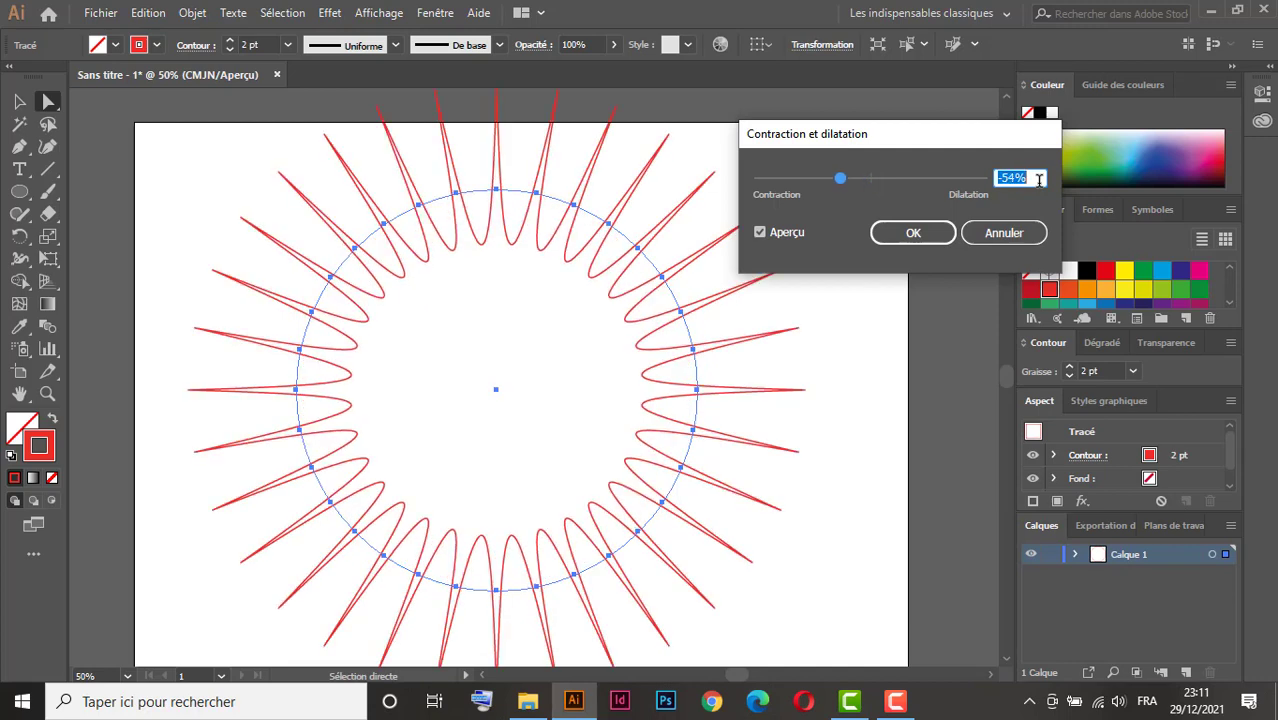
pyautogui.press('Down')
pyautogui.press('Down')
pyautogui.press('Down')
pyautogui.press('Down')
pyautogui.press('Down')
pyautogui.press('Down')
pyautogui.press('Down')
pyautogui.press('Down')
pyautogui.press('Down')
pyautogui.press('Down')
pyautogui.press('Down')
pyautogui.press('Down')
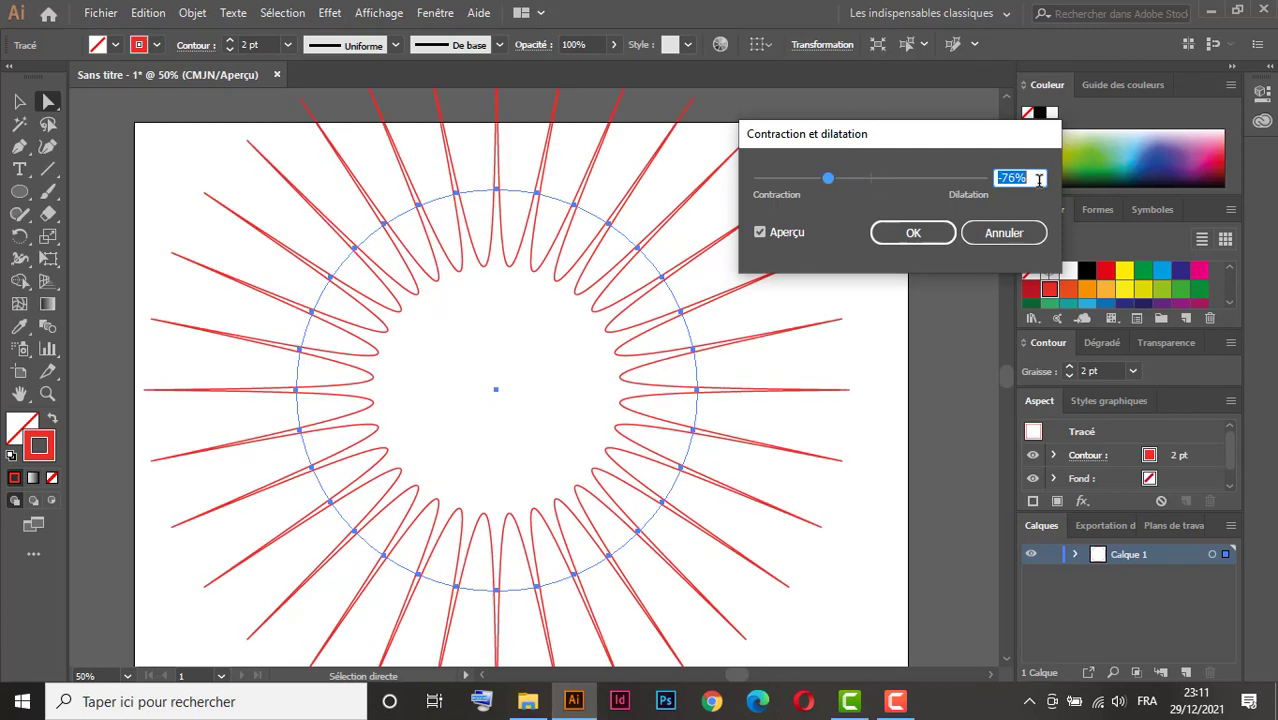
pyautogui.press('Down')
pyautogui.press('Down')
pyautogui.press('Down')
pyautogui.press('Down')
pyautogui.press('Down')
pyautogui.press('Down')
pyautogui.press('Down')
pyautogui.press('Down')
pyautogui.press('Down')
pyautogui.press('Down')
pyautogui.press('Down')
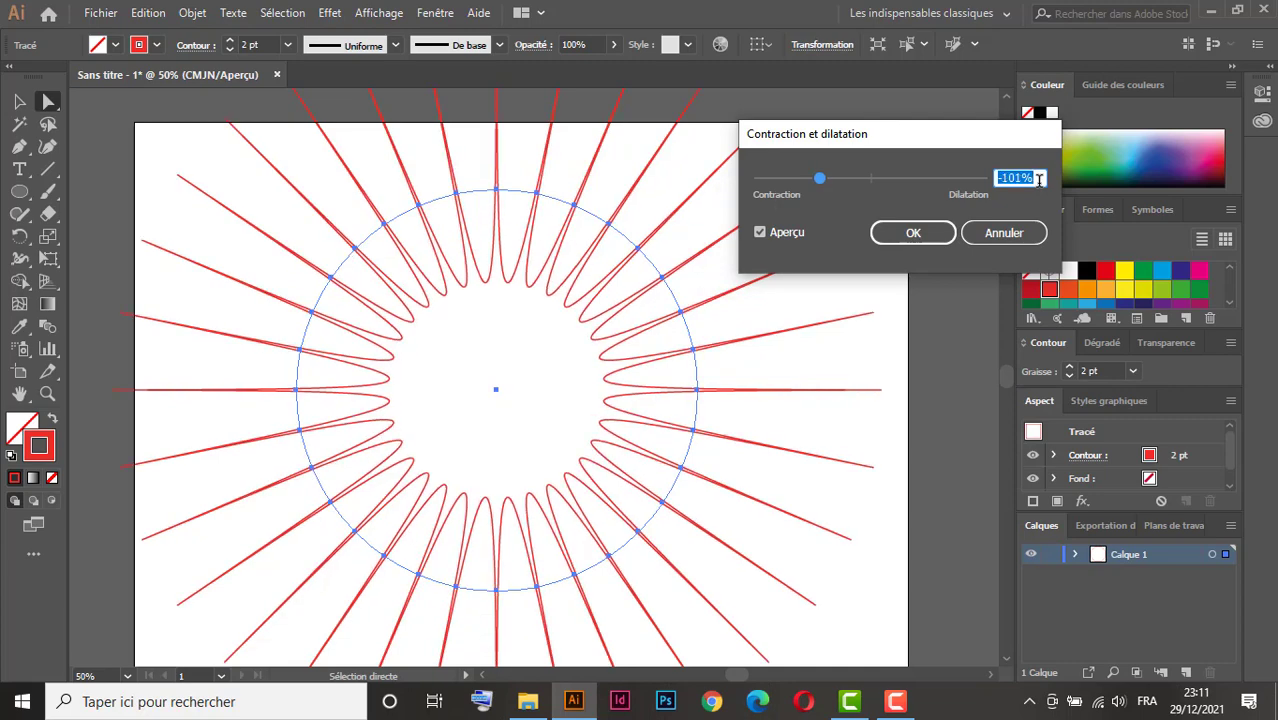
pyautogui.press('Down')
pyautogui.press('Down')
pyautogui.press('Down')
pyautogui.press('Down')
pyautogui.press('Down')
pyautogui.press('Down')
pyautogui.press('Down')
pyautogui.press('Down')
pyautogui.press('Down')
pyautogui.press('Down')
pyautogui.press('Down')
pyautogui.press('Down')
pyautogui.press('Down')
pyautogui.press('Down')
pyautogui.press('Down')
pyautogui.press('Down')
pyautogui.press('Down')
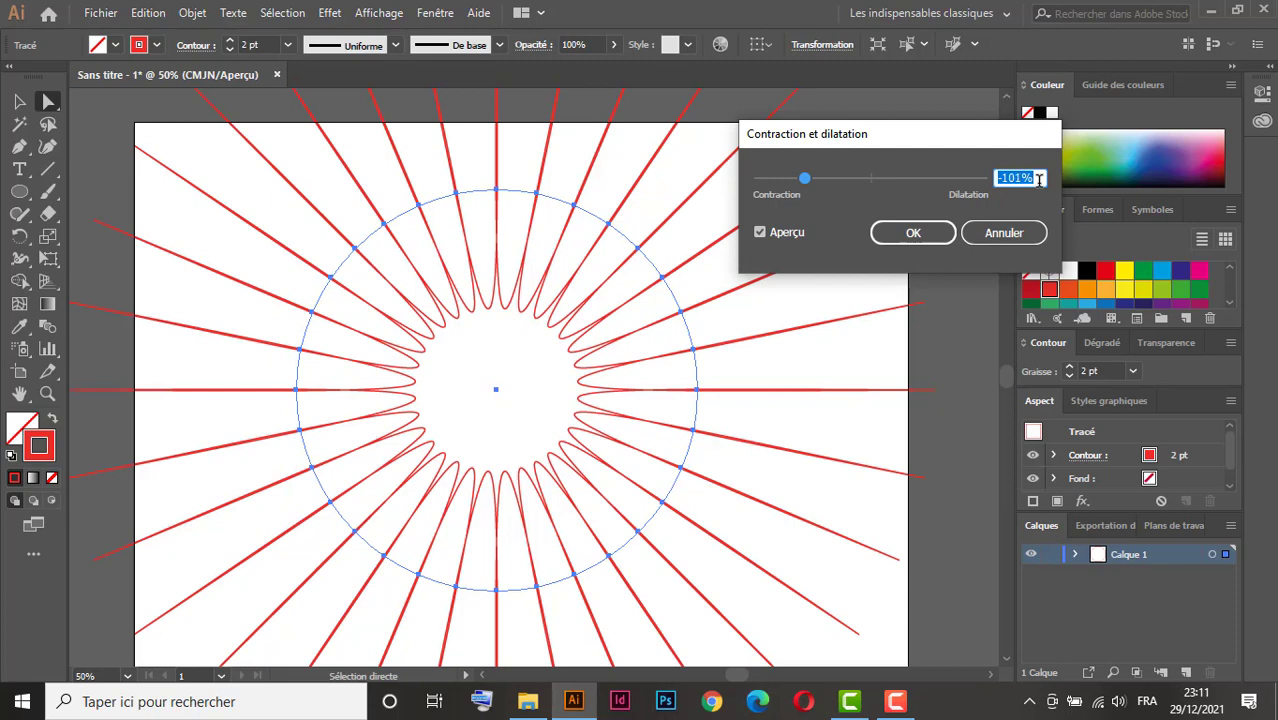
# Step: Set the circle's Contraction et dilatation value to 5% for small scallops and apply the effect
pyautogui.press('Up')
pyautogui.press('Up')
pyautogui.press('Up')
pyautogui.press('Up')
pyautogui.press('Up')
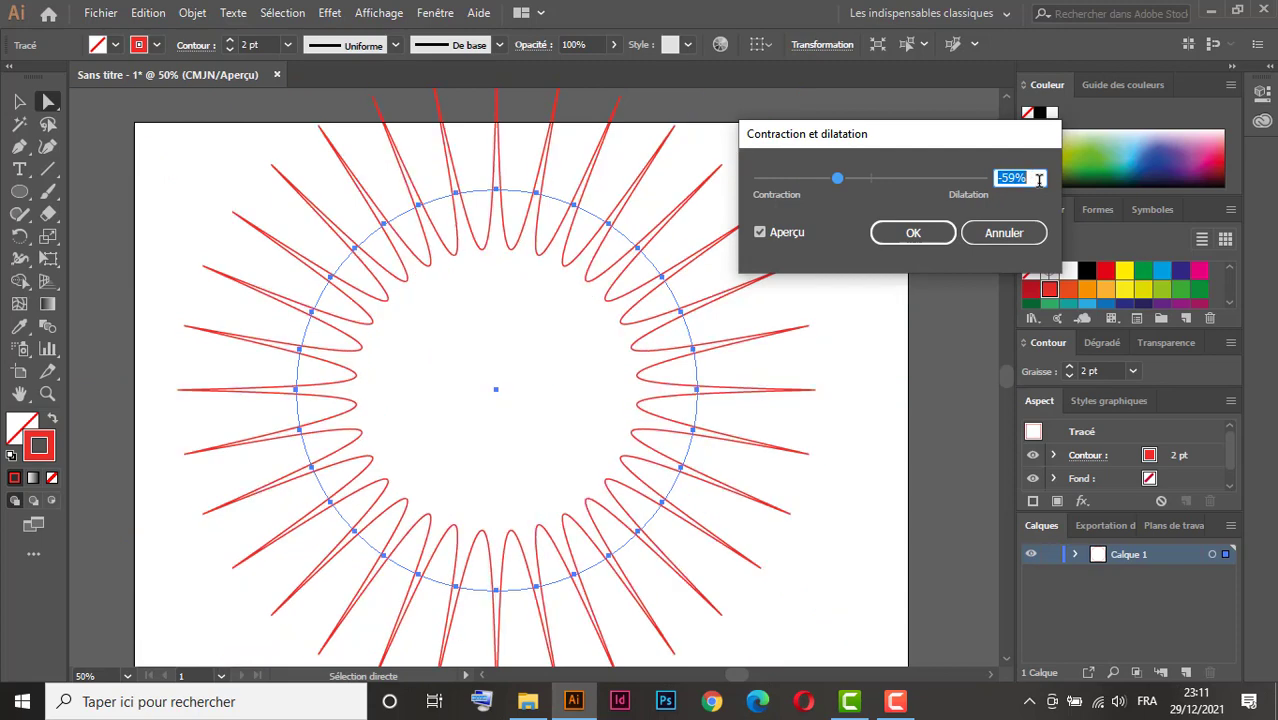
pyautogui.press('Up')
pyautogui.press('Up')
pyautogui.press('Up')
pyautogui.press('Up')
pyautogui.press('Up')
pyautogui.press('Up')
pyautogui.press('Up')
pyautogui.press('Up')
pyautogui.press('Up')
pyautogui.press('Up')
pyautogui.press('Up')
pyautogui.press('Up')
pyautogui.press('Up')
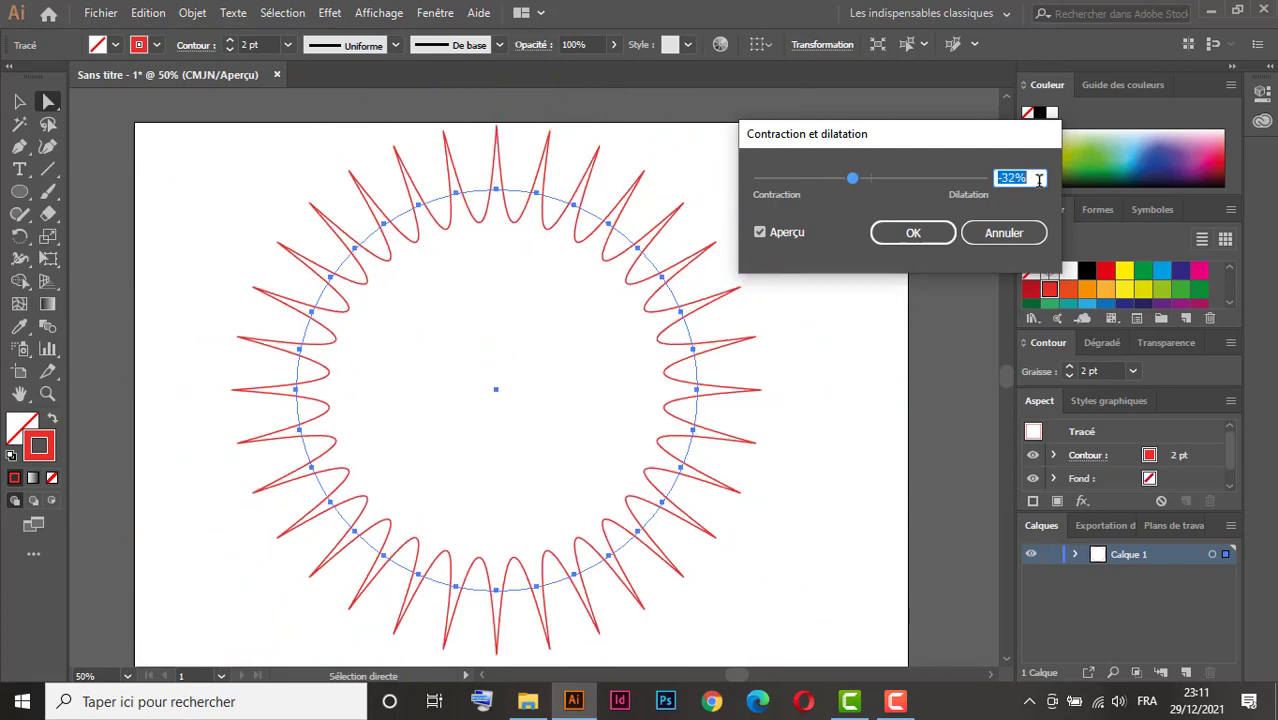
pyautogui.press('Up')
pyautogui.press('Up')
pyautogui.press('Up')
pyautogui.press('Up')
pyautogui.press('Up')
pyautogui.press('Up')
pyautogui.press('Up')
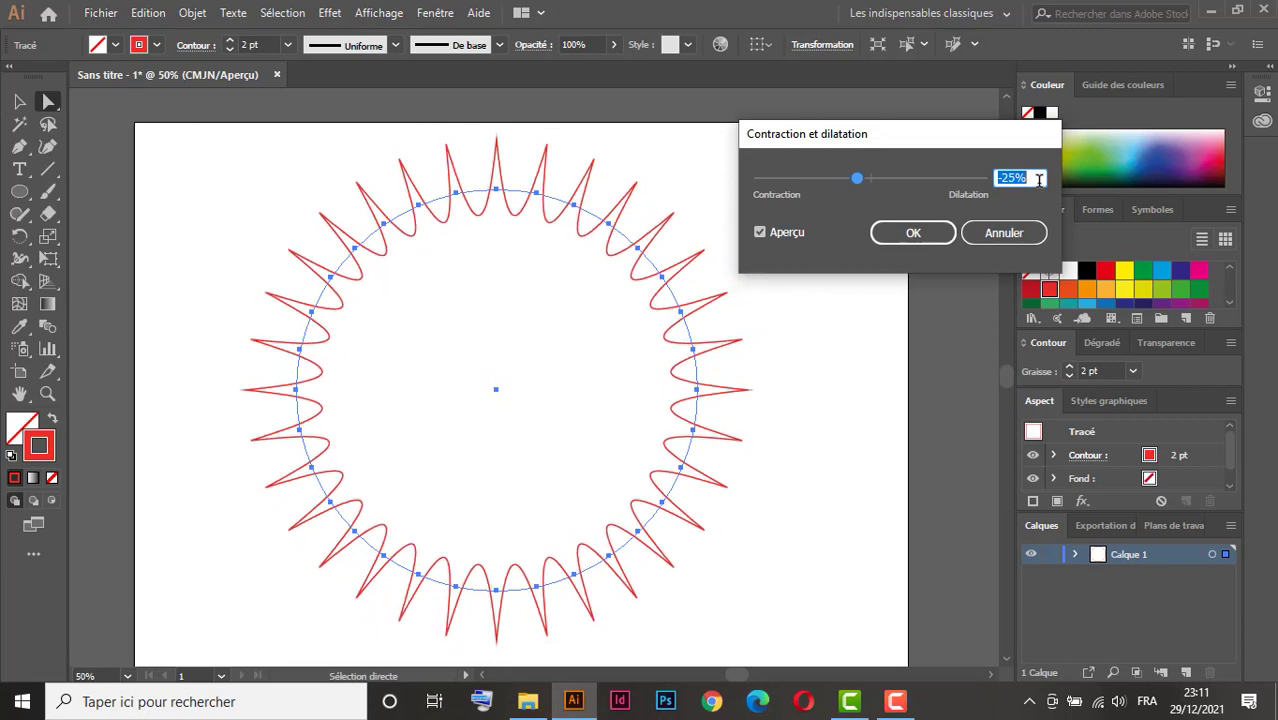
pyautogui.press('Up')
pyautogui.press('Up')
pyautogui.press('Up')
pyautogui.press('Up')
pyautogui.press('Up')
pyautogui.press('Up')
pyautogui.press('Up')
pyautogui.press('Up')
pyautogui.press('Up')
pyautogui.press('Up')
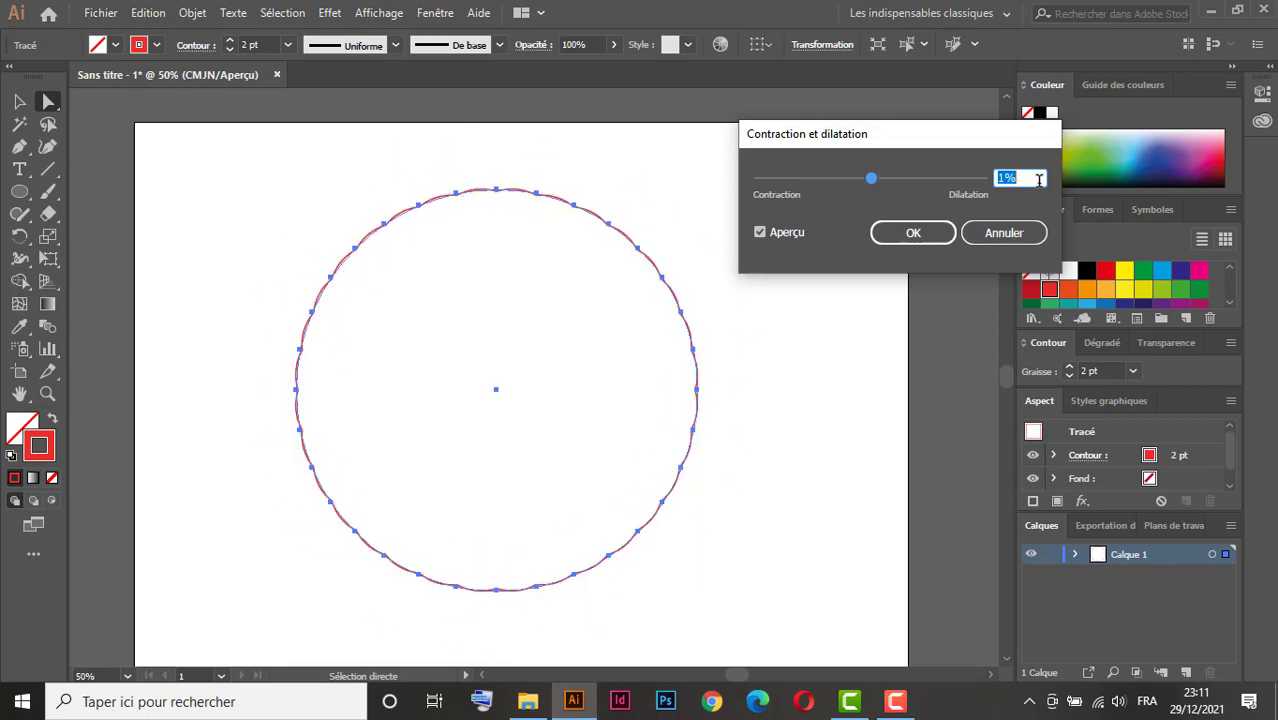
pyautogui.press('Up')
pyautogui.press('Up')
pyautogui.press('Up')
pyautogui.press('Up')
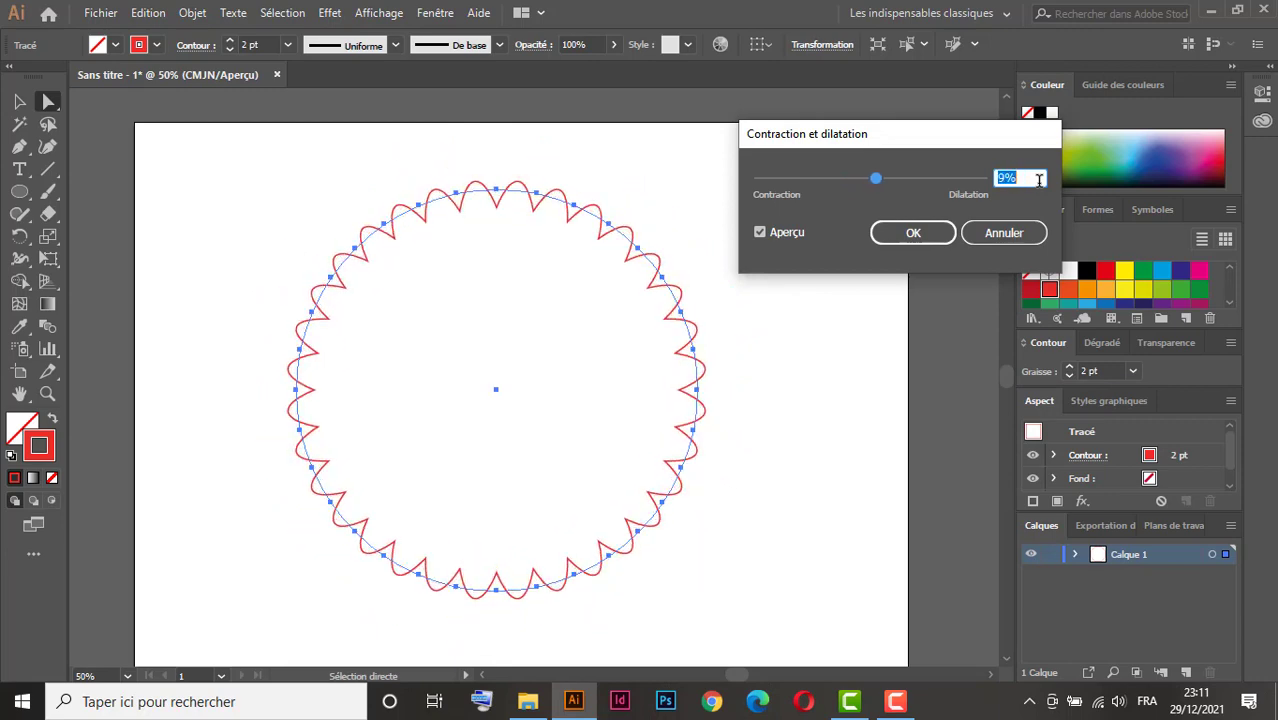
pyautogui.press('Up')
pyautogui.press('Up')
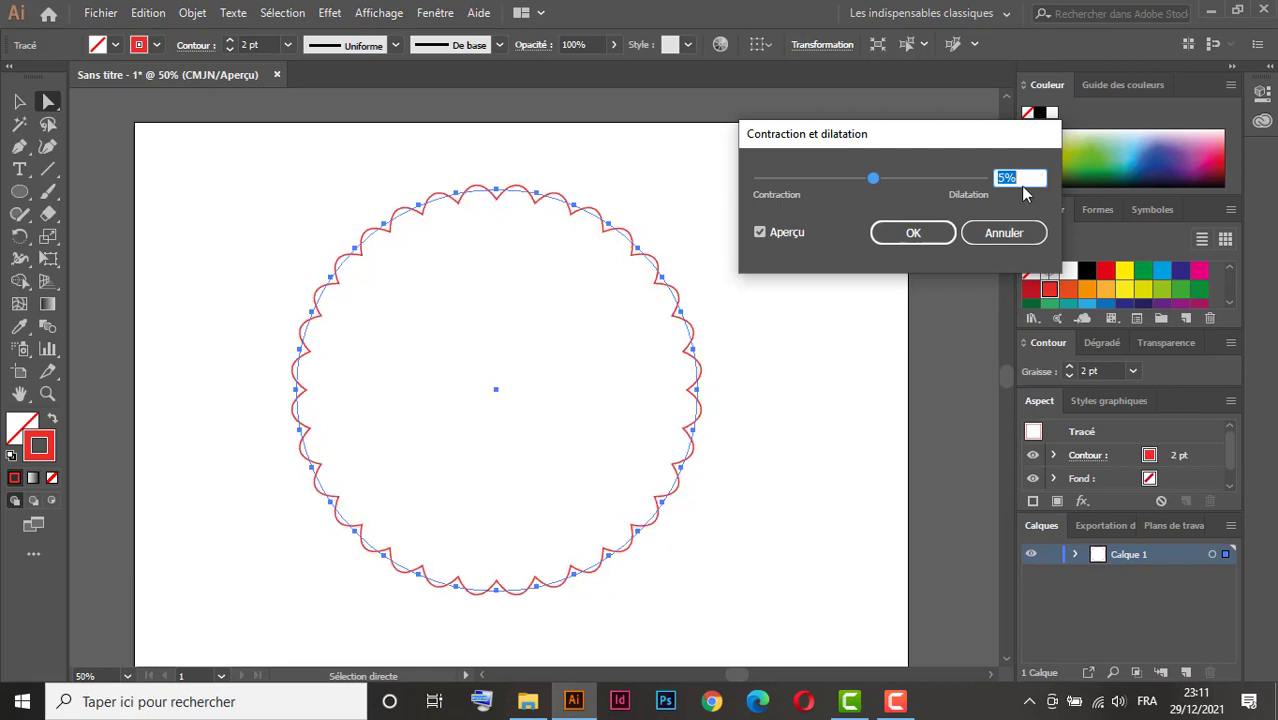
pyautogui.click(916, 235)
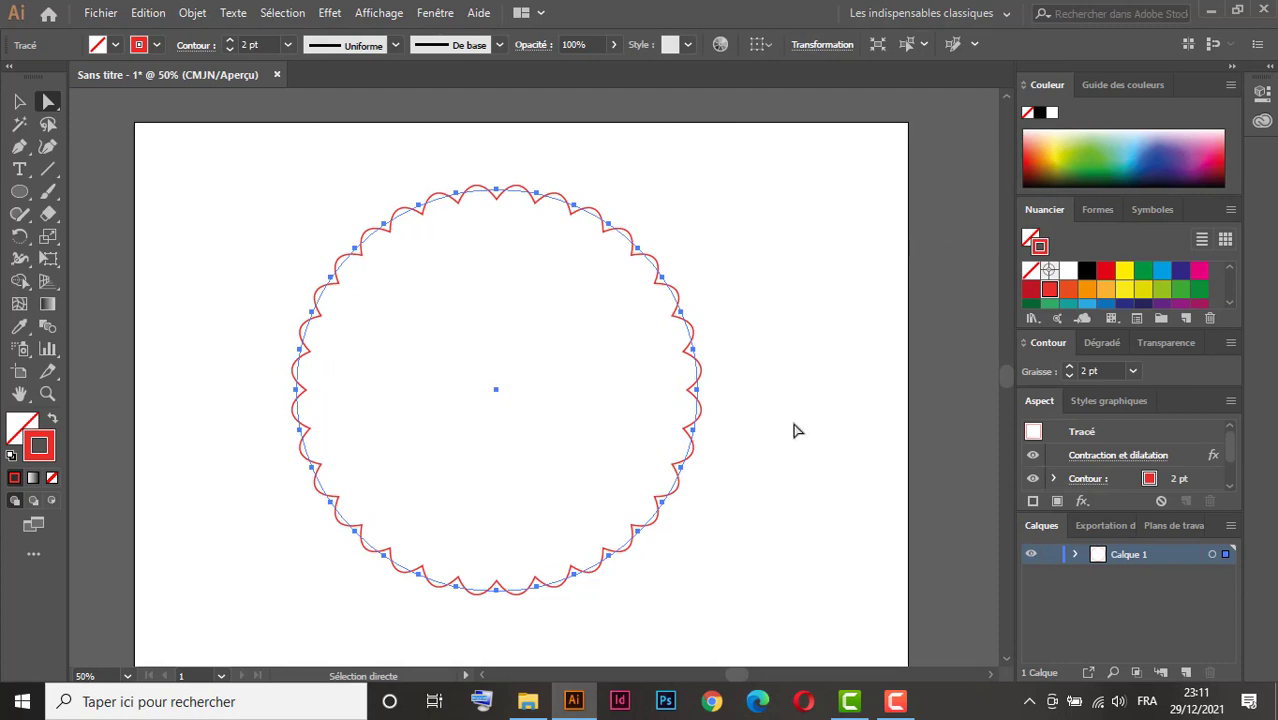
# Step: Create a much smaller, proportionally scaled copy at the scalloped circle's centre and give it a light blue stroke
pyautogui.click(12, 100)
pyautogui.moveTo(768, 315); pyautogui.dragTo(630, 420)
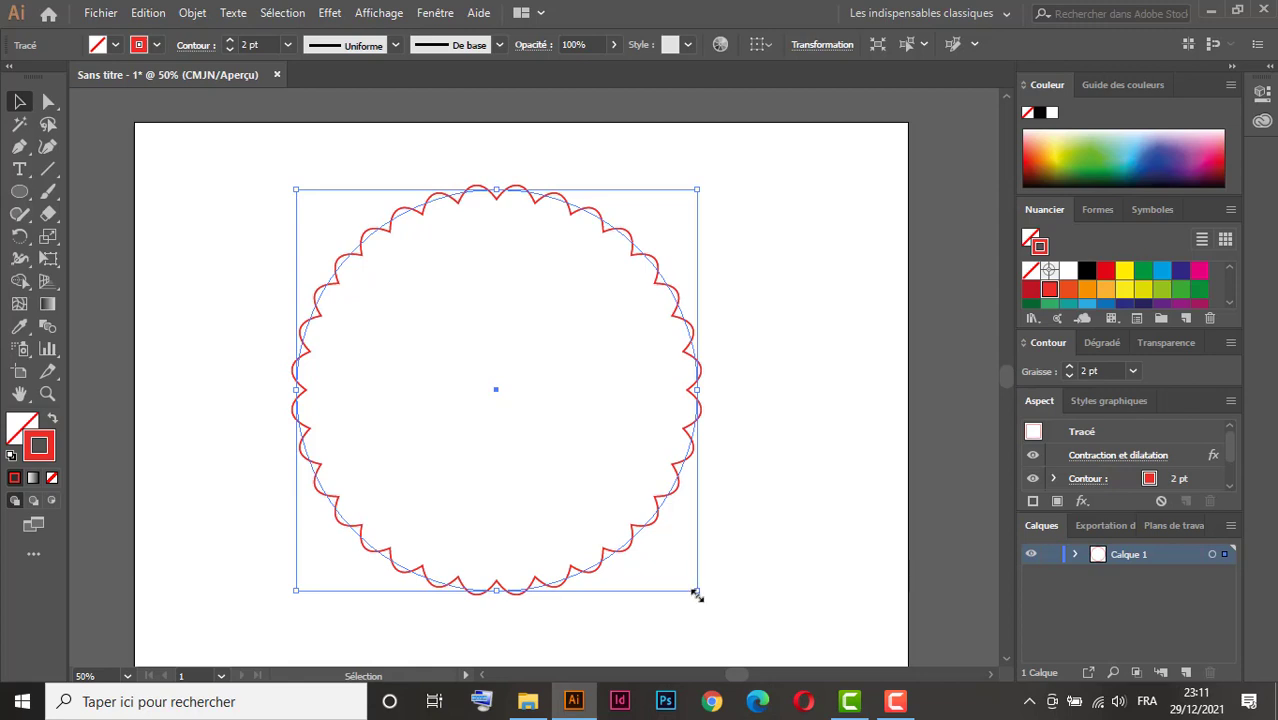
pyautogui.press('shift')
pyautogui.moveTo(696, 596); pyautogui.dragTo(537, 418)
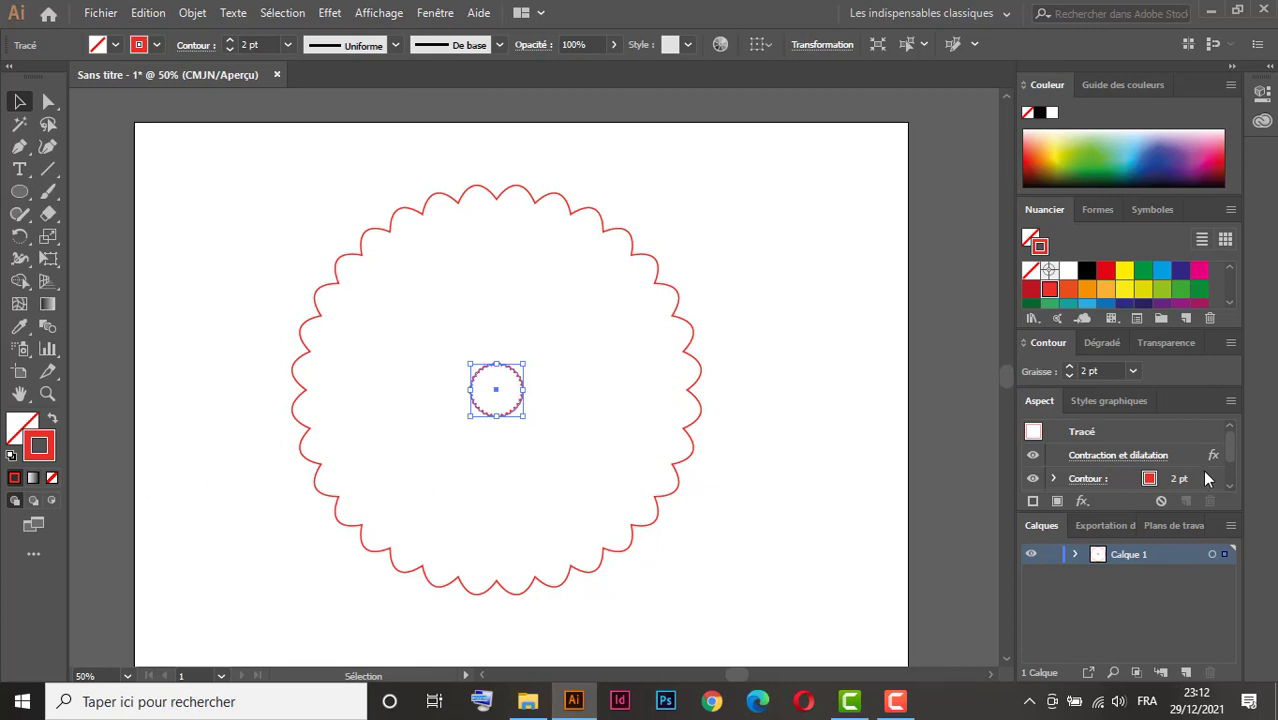
pyautogui.click(1162, 271)
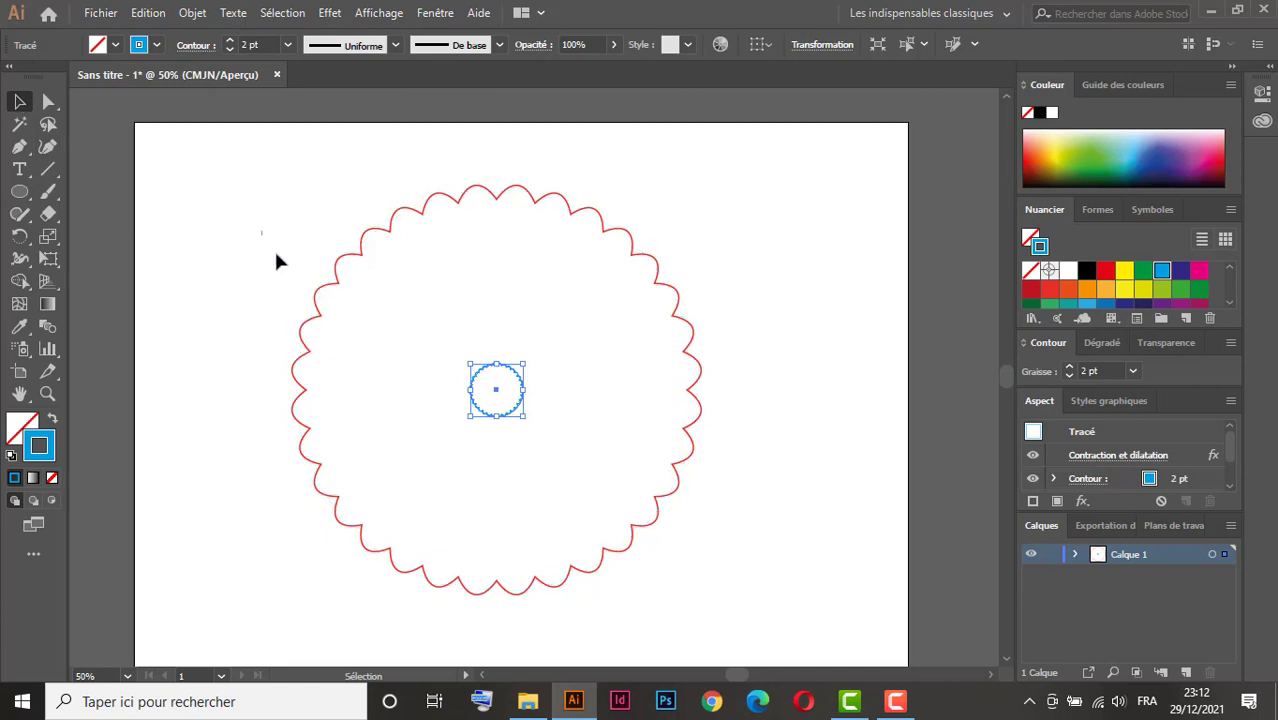
# Step: Select both scalloped circles and blend the outer red one into the inner blue one with the Dégradé de formes tool
pyautogui.moveTo(262, 231); pyautogui.dragTo(556, 455)
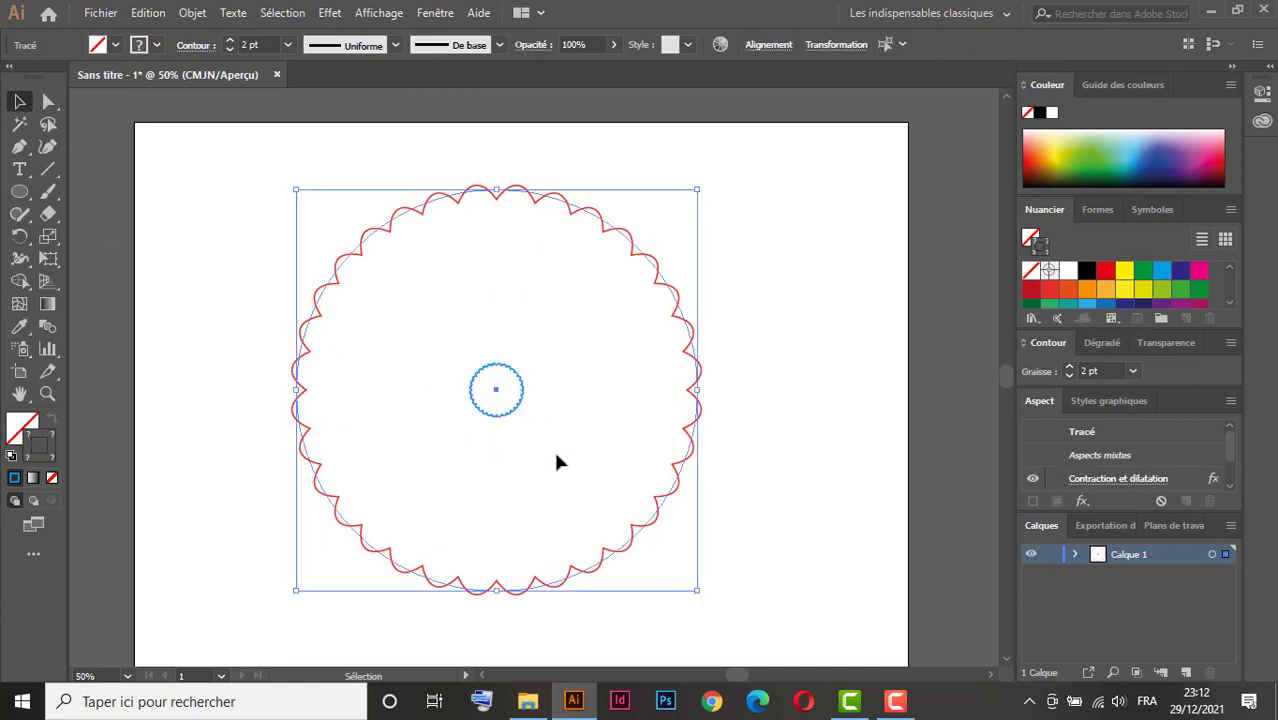
pyautogui.click(51, 330)
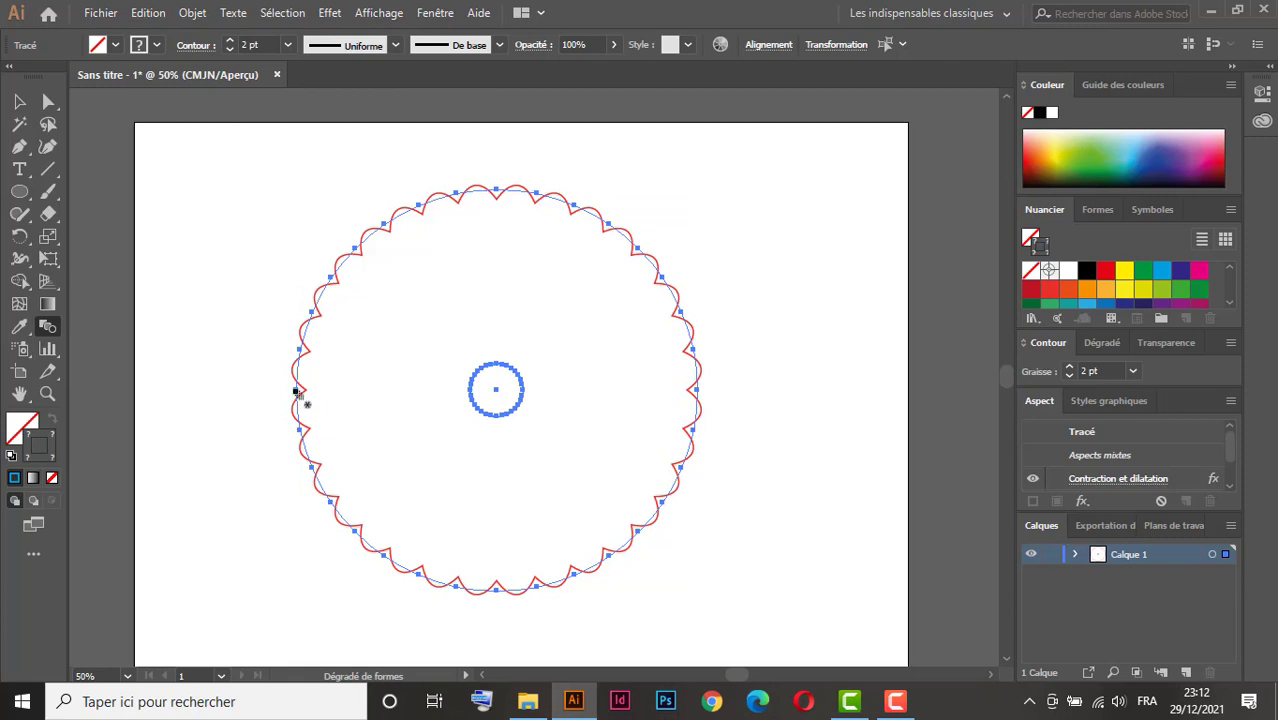
pyautogui.click(471, 391)
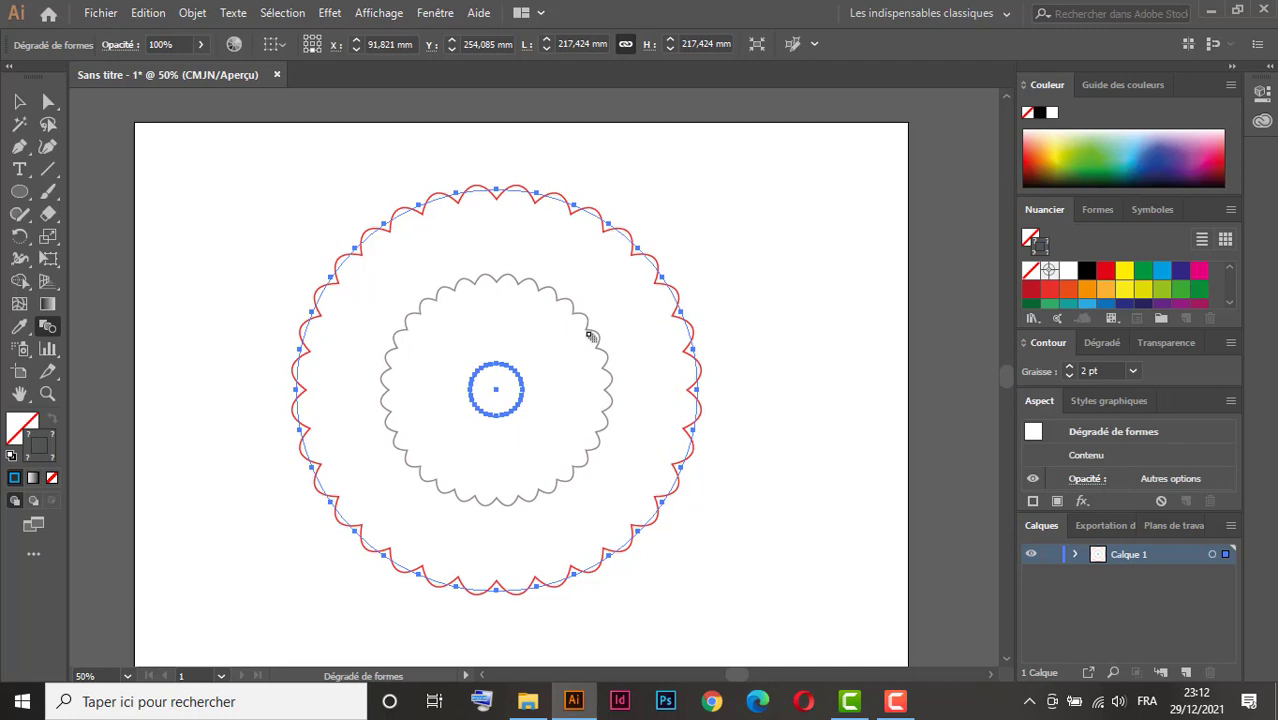
# Step: Open the blend options for the two circles, enable Aperçu and set Pas to Etapes
pyautogui.doubleClick(50, 327)
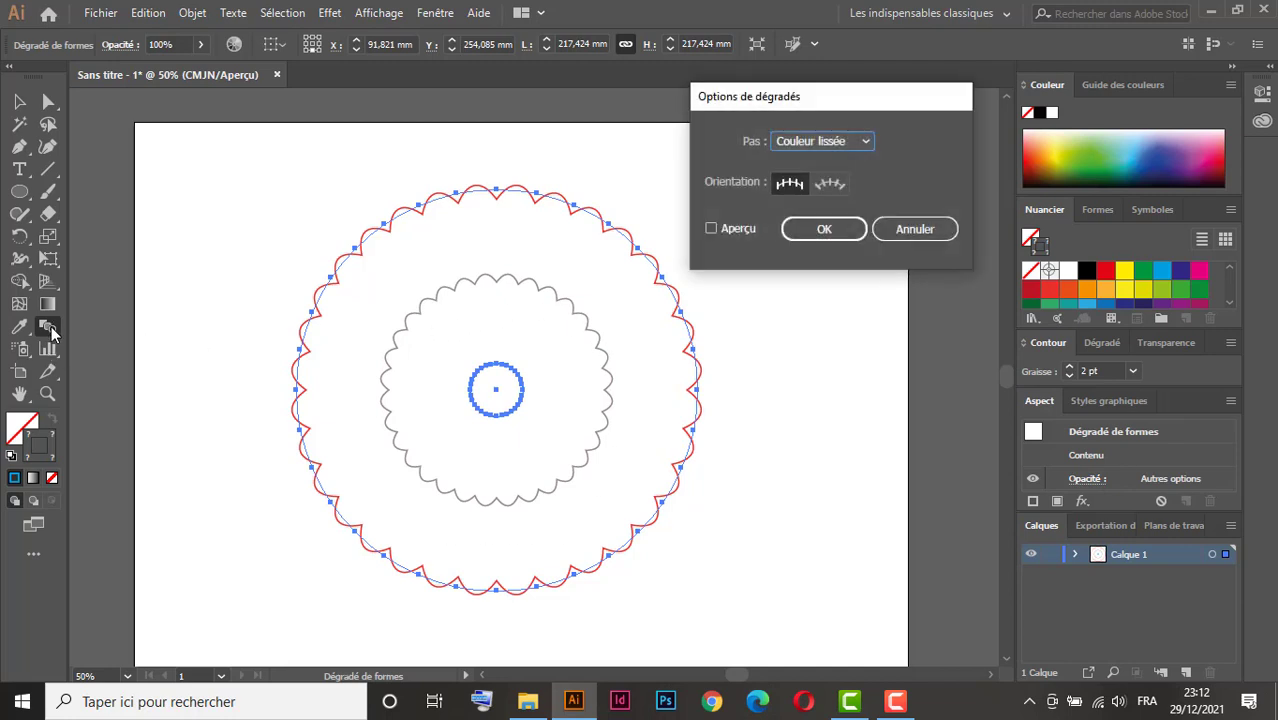
pyautogui.moveTo(824, 110); pyautogui.dragTo(880, 136)
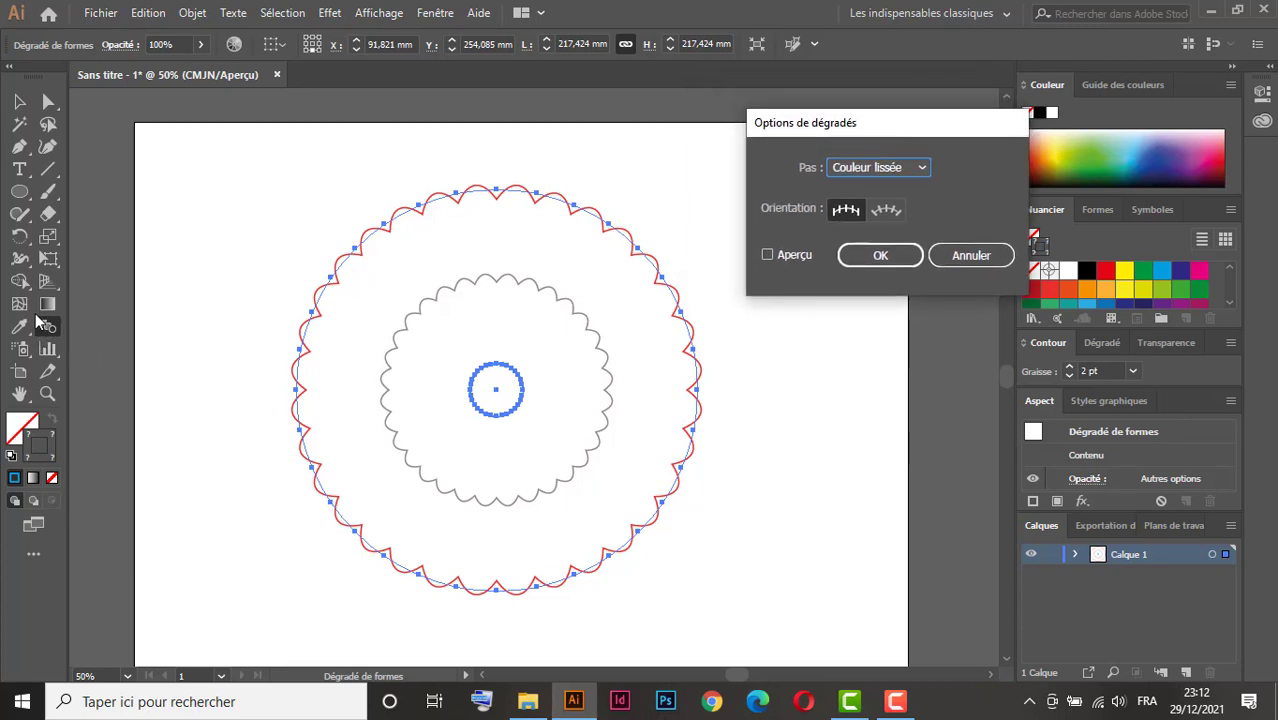
pyautogui.click(767, 255)
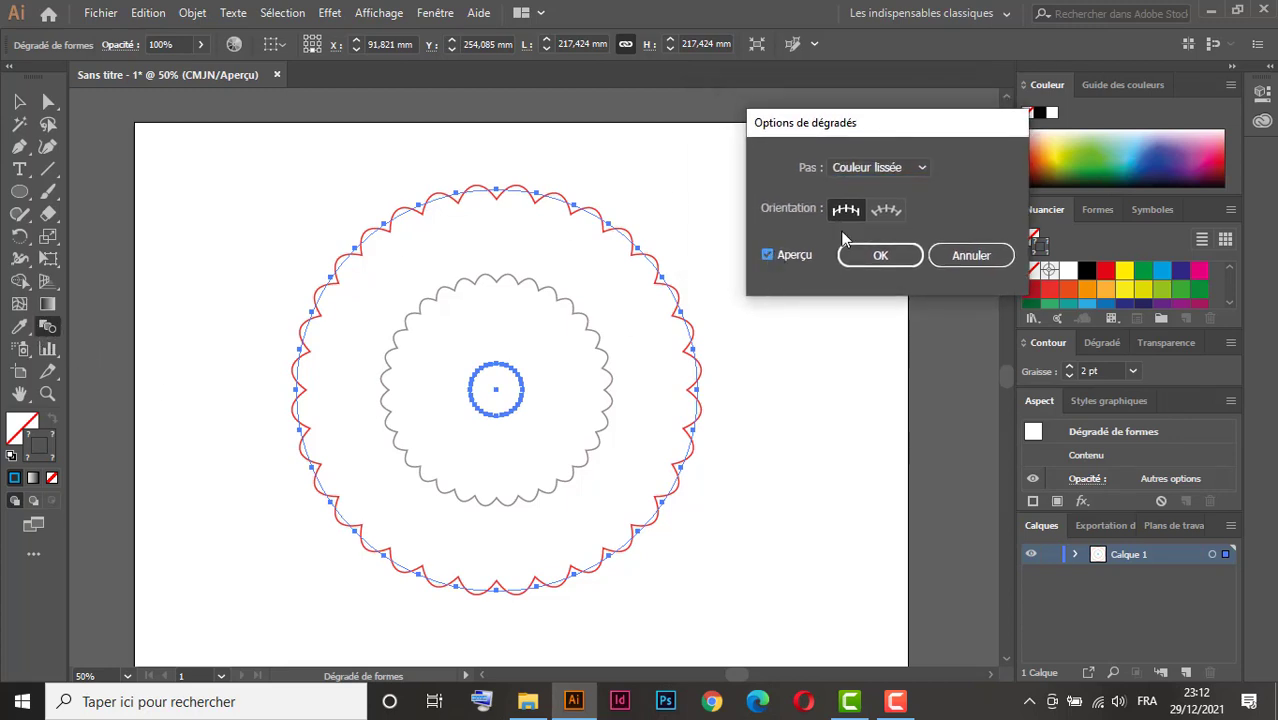
pyautogui.click(899, 167)
pyautogui.click(898, 208)
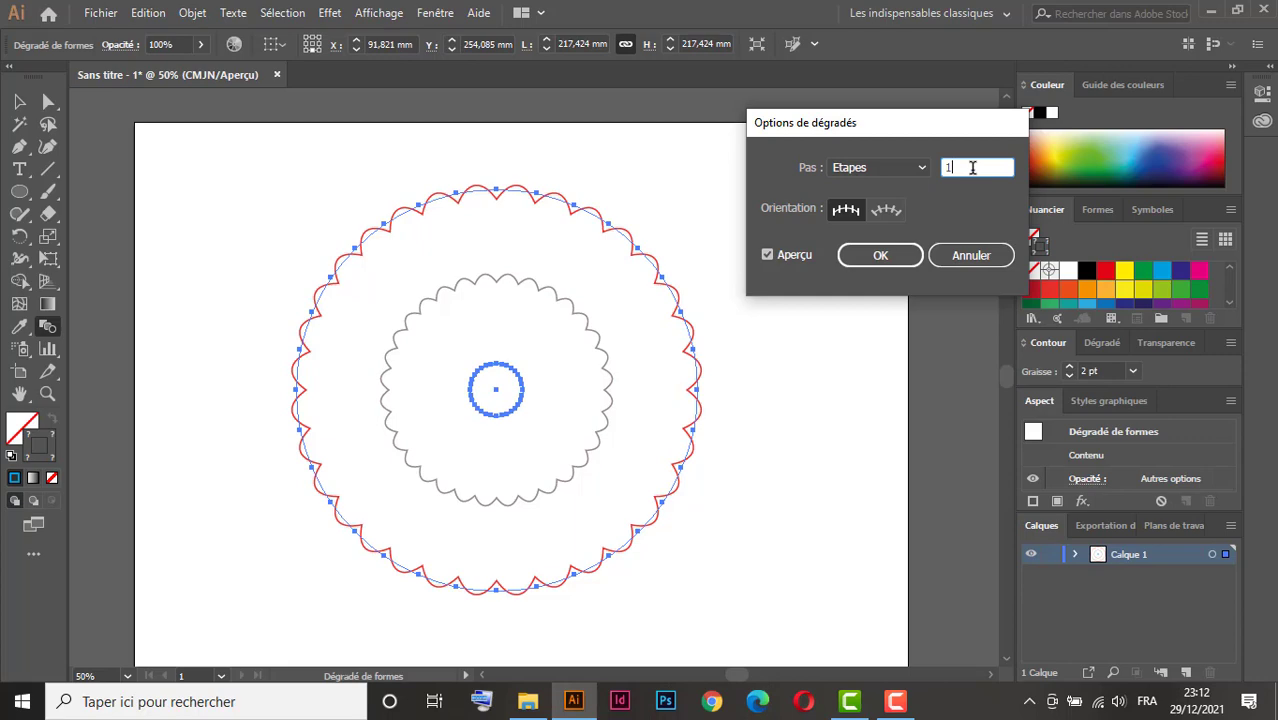
# Step: Set the number of blend steps between the two circles to 30 and apply the options
pyautogui.press('Up')
pyautogui.press('Up')
pyautogui.press('Up')
pyautogui.press('Up')
pyautogui.press('Up')
pyautogui.press('Up')
pyautogui.press('Up')
pyautogui.press('Up')
pyautogui.press('Up')
pyautogui.press('Up')
pyautogui.press('Up')
pyautogui.press('Up')
pyautogui.press('Up')
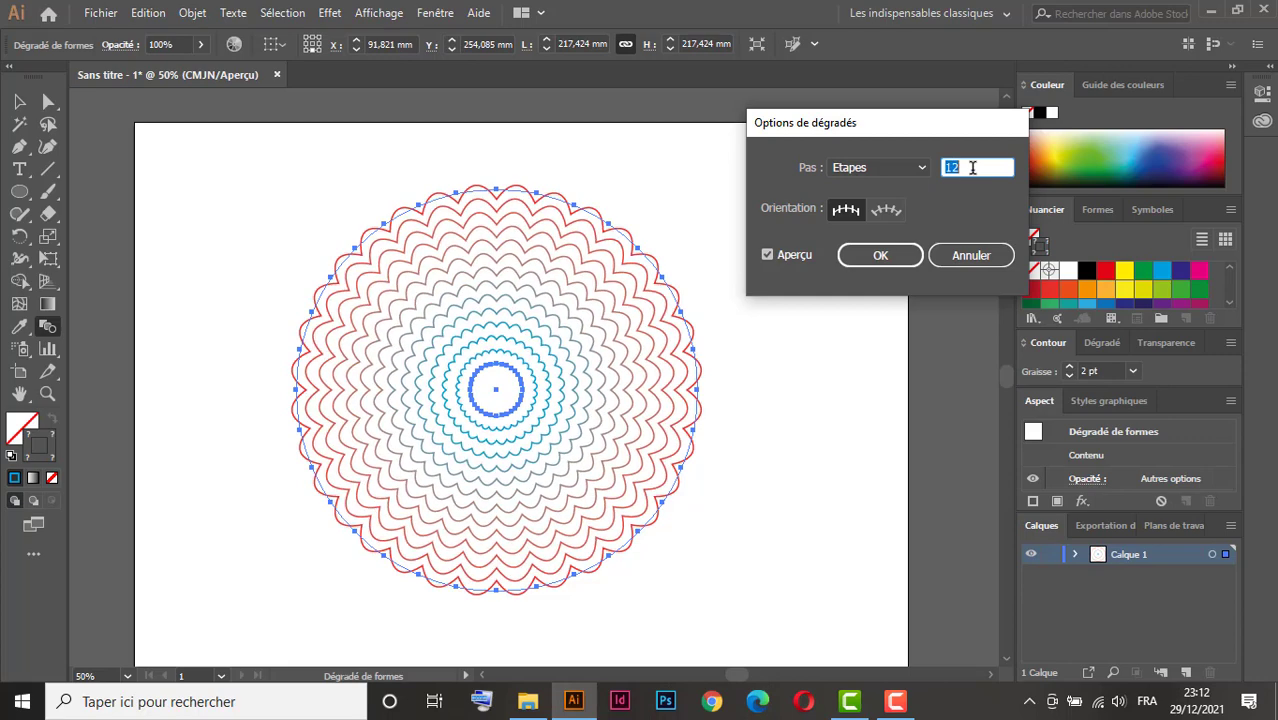
pyautogui.press('Up')
pyautogui.press('Up')
pyautogui.press('Up')
pyautogui.press('Up')
pyautogui.press('Up')
pyautogui.press('Up')
pyautogui.press('Up')
pyautogui.press('Up')
pyautogui.press('Up')
pyautogui.press('Up')
pyautogui.press('Up')
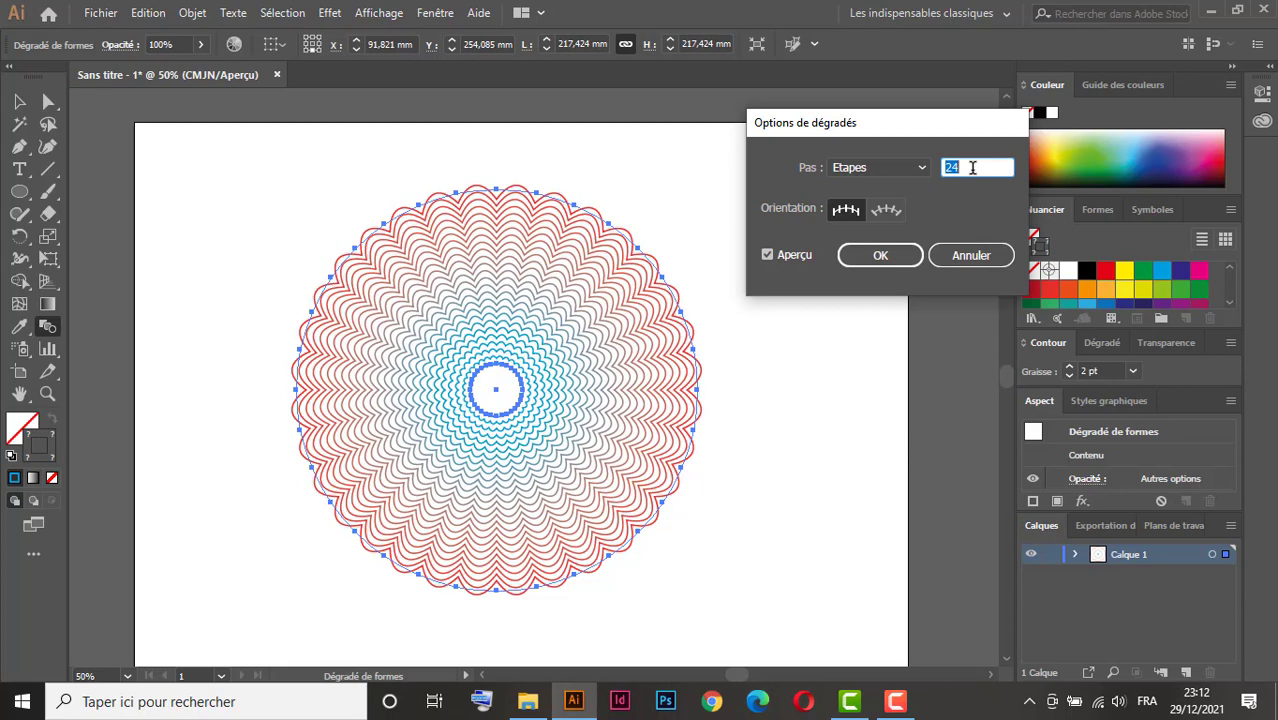
pyautogui.press('Up')
pyautogui.press('Up')
pyautogui.press('Up')
pyautogui.press('Up')
pyautogui.press('Up')
pyautogui.press('Up')
pyautogui.press('Up')
pyautogui.press('Up')
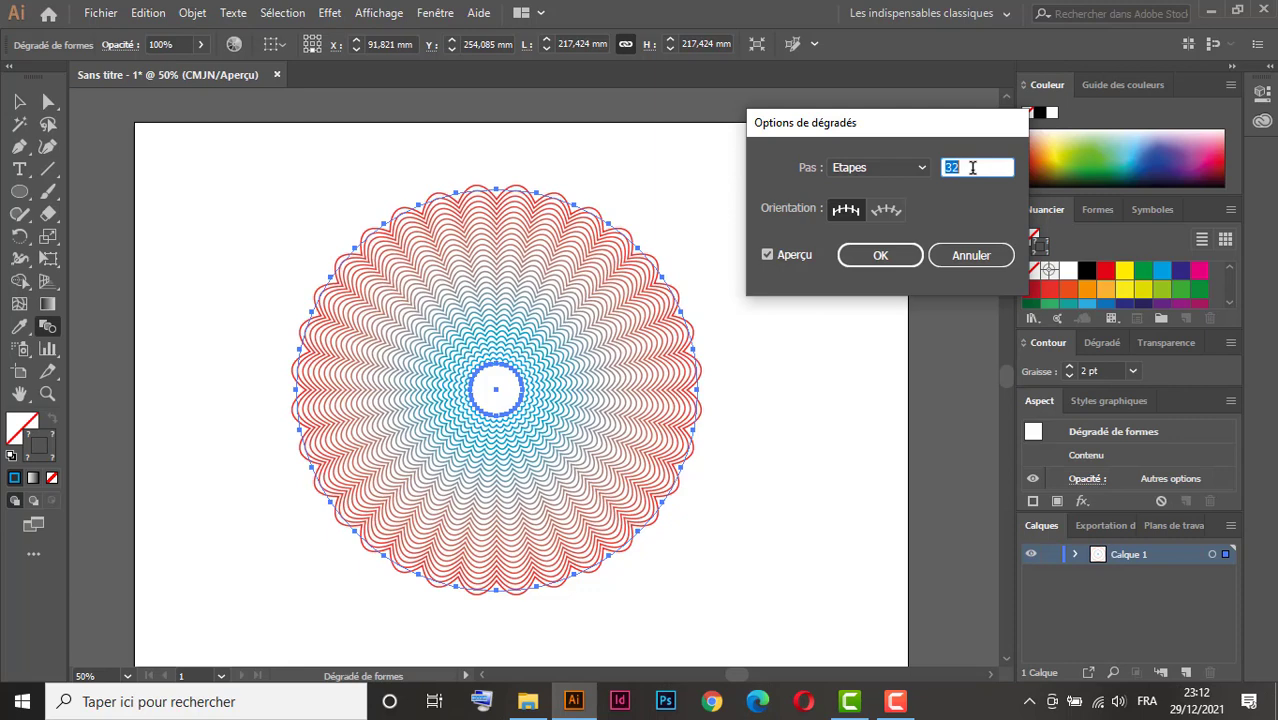
pyautogui.press('Down')
pyautogui.press('Down')
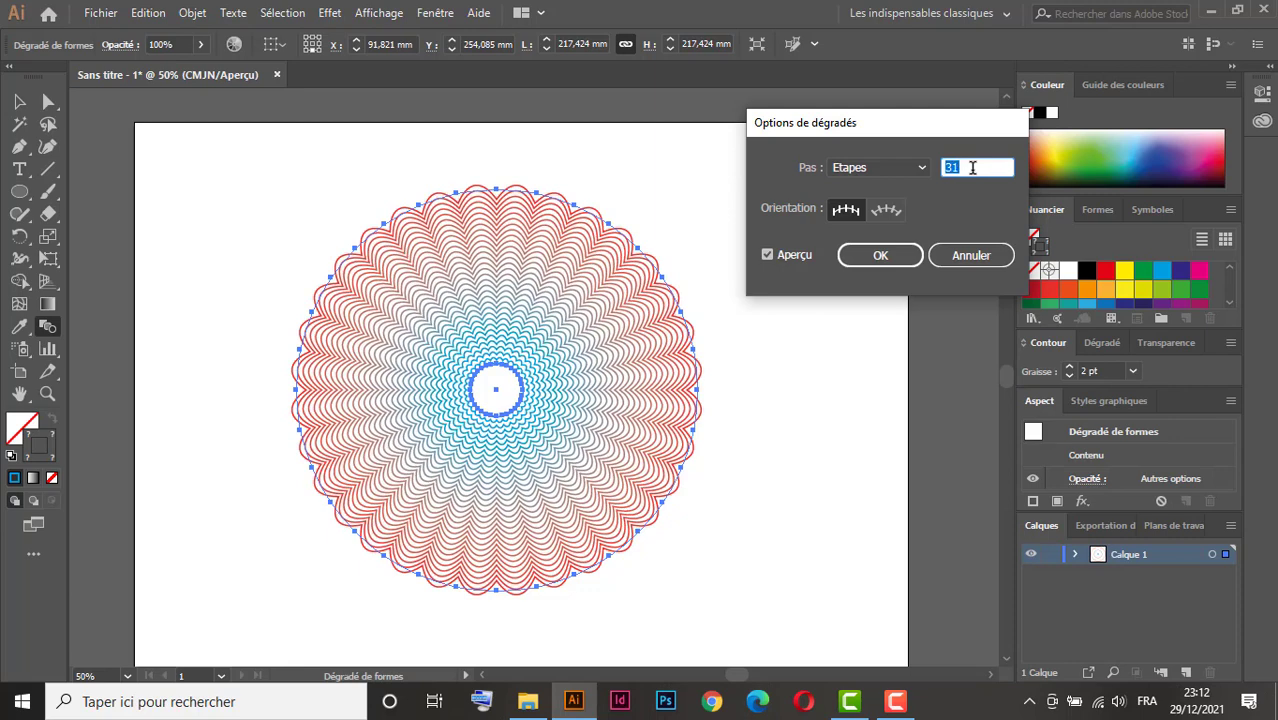
pyautogui.press('Down')
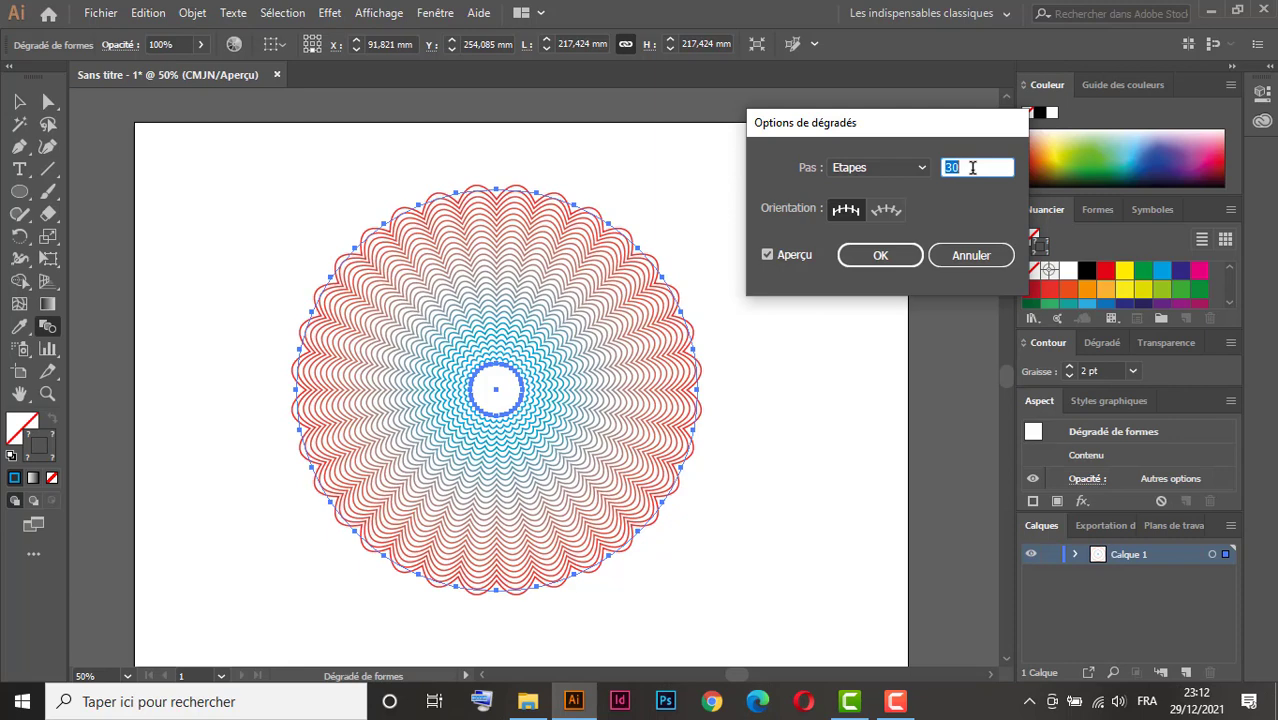
pyautogui.click(897, 256)
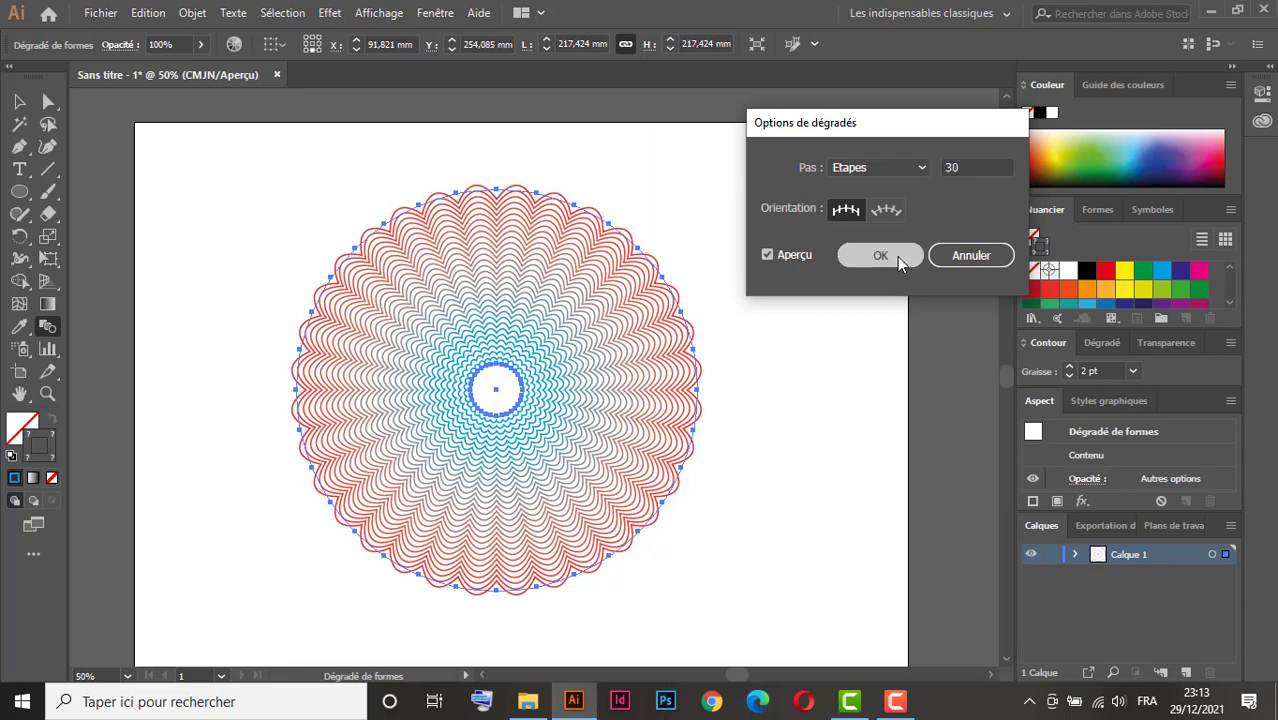
# Step: Select only the blend's outer circle with Direct Selection and change its stroke to yellow-green
pyautogui.click(19, 101)
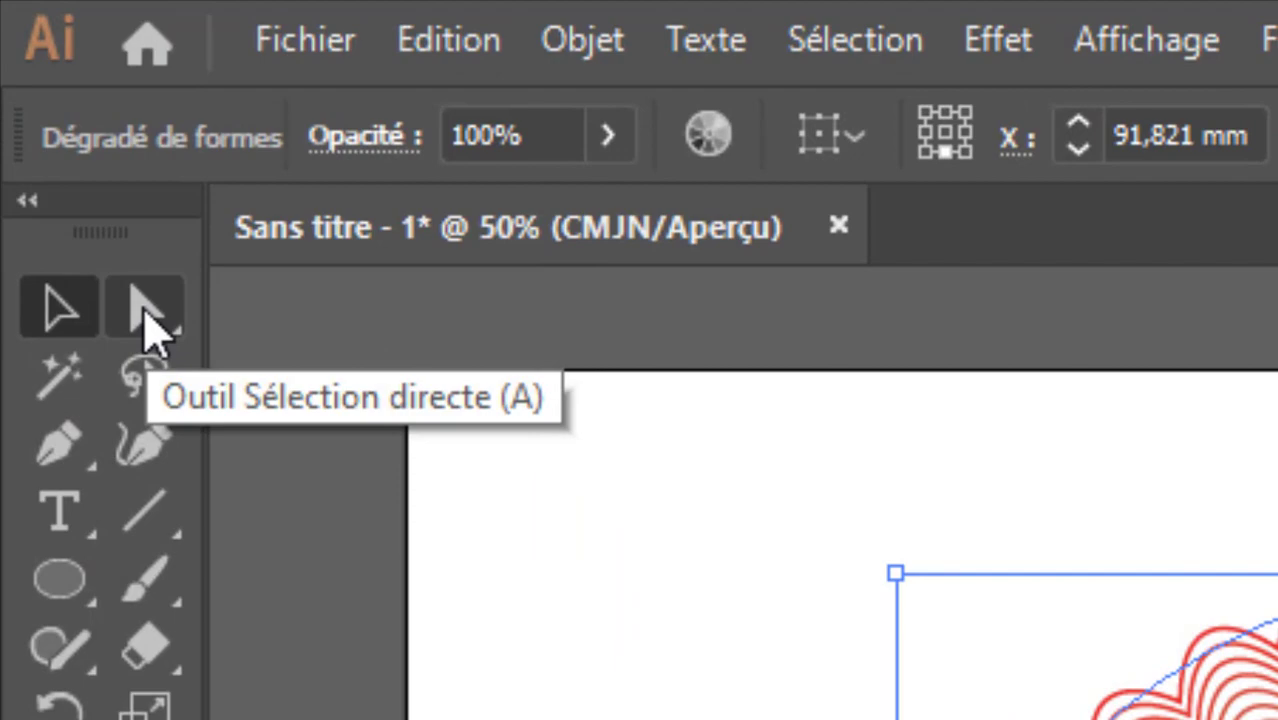
pyautogui.click(145, 320)
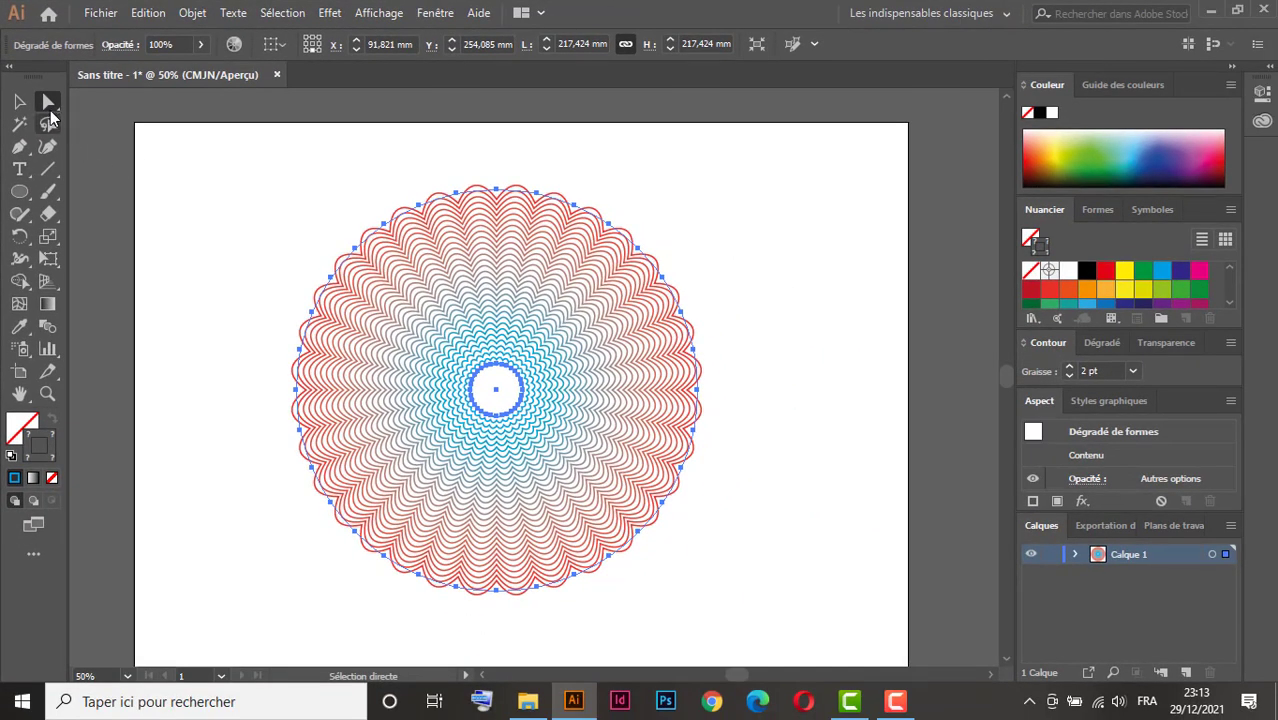
pyautogui.moveTo(730, 290); pyautogui.dragTo(668, 424)
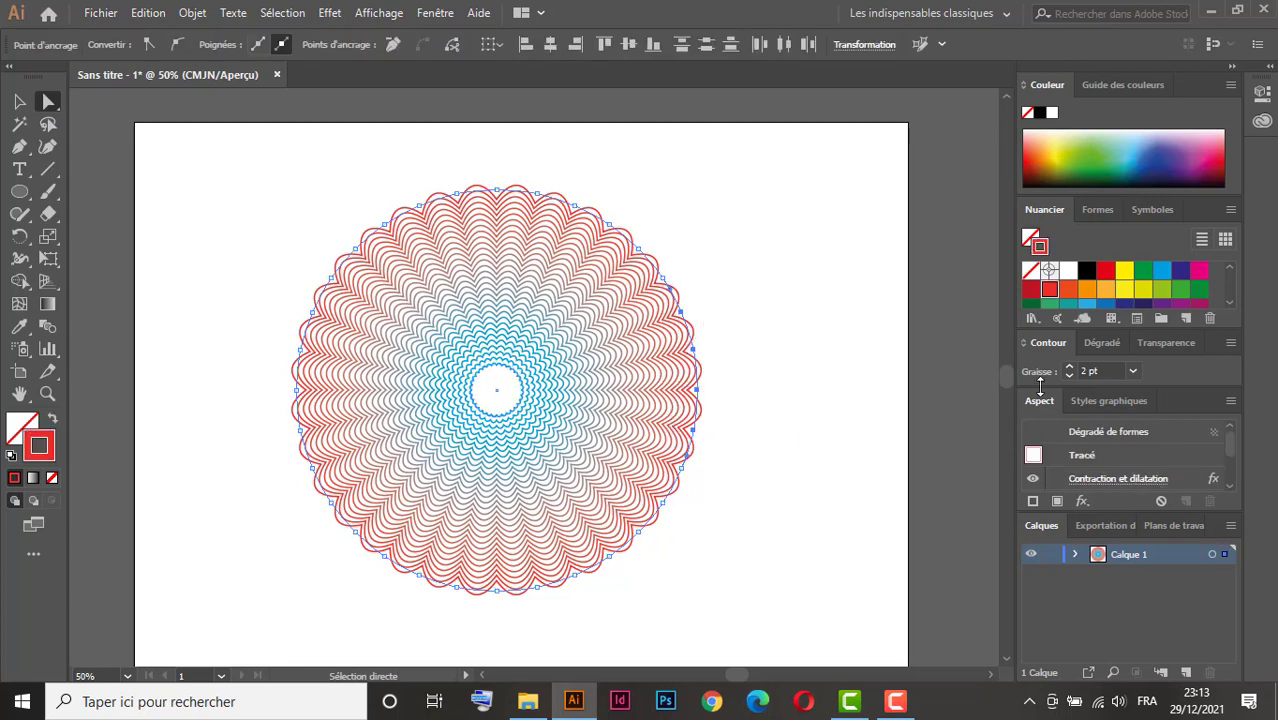
pyautogui.click(1162, 292)
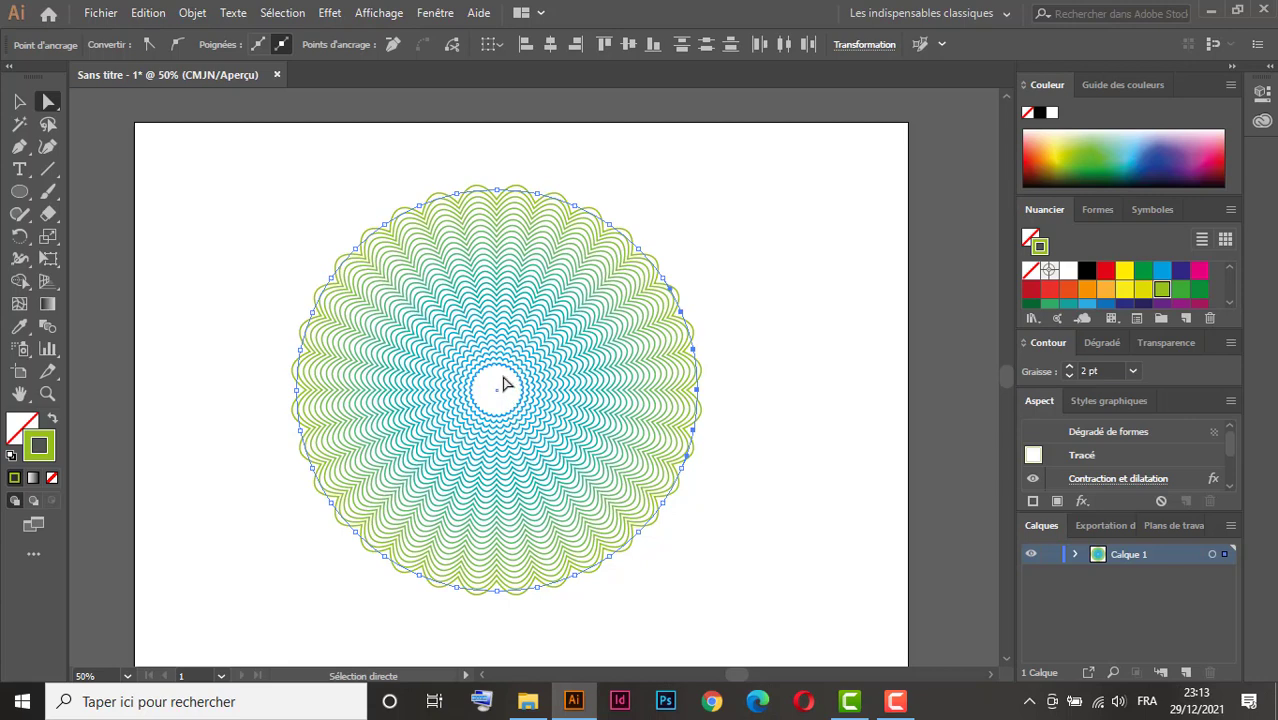
# Step: Select the blend's inner circle, change its stroke to purple and set the stroke weight to 3 pt
pyautogui.moveTo(504, 378)
pyautogui.mouseDown()
pyautogui.moveTo(524, 369)
pyautogui.moveTo(515, 399)
pyautogui.mouseUp()
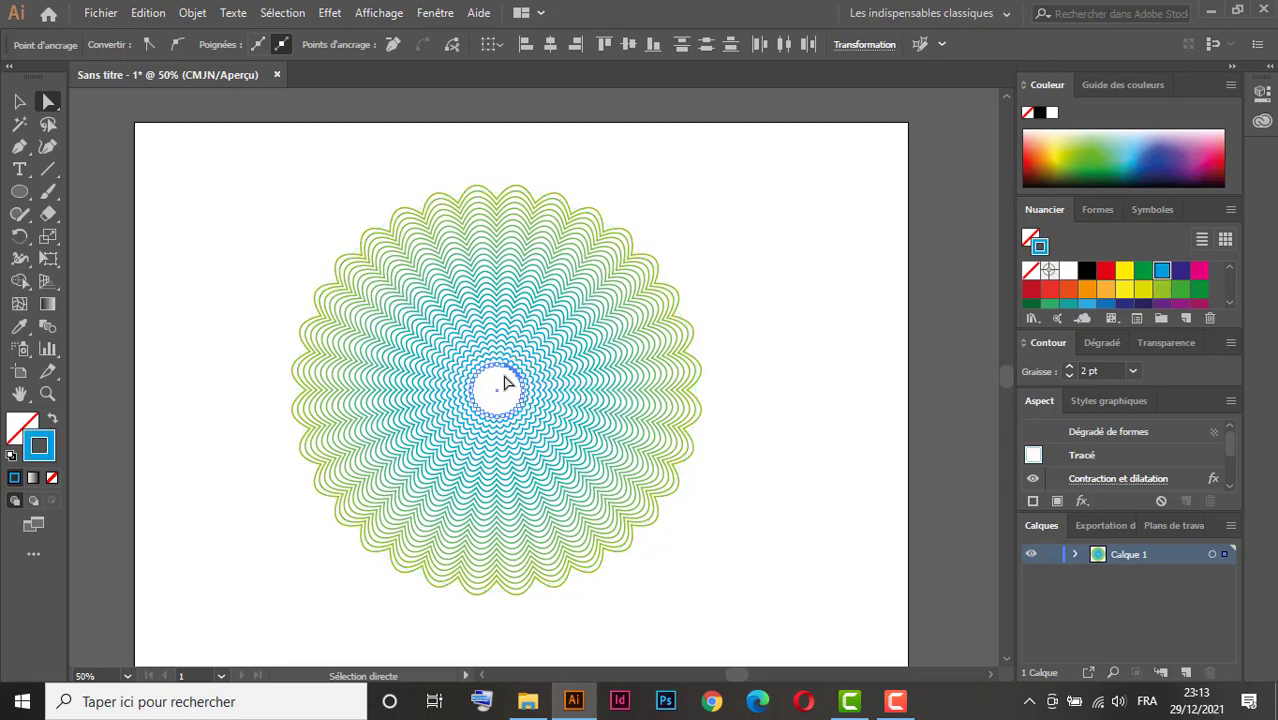
pyautogui.click(1162, 305)
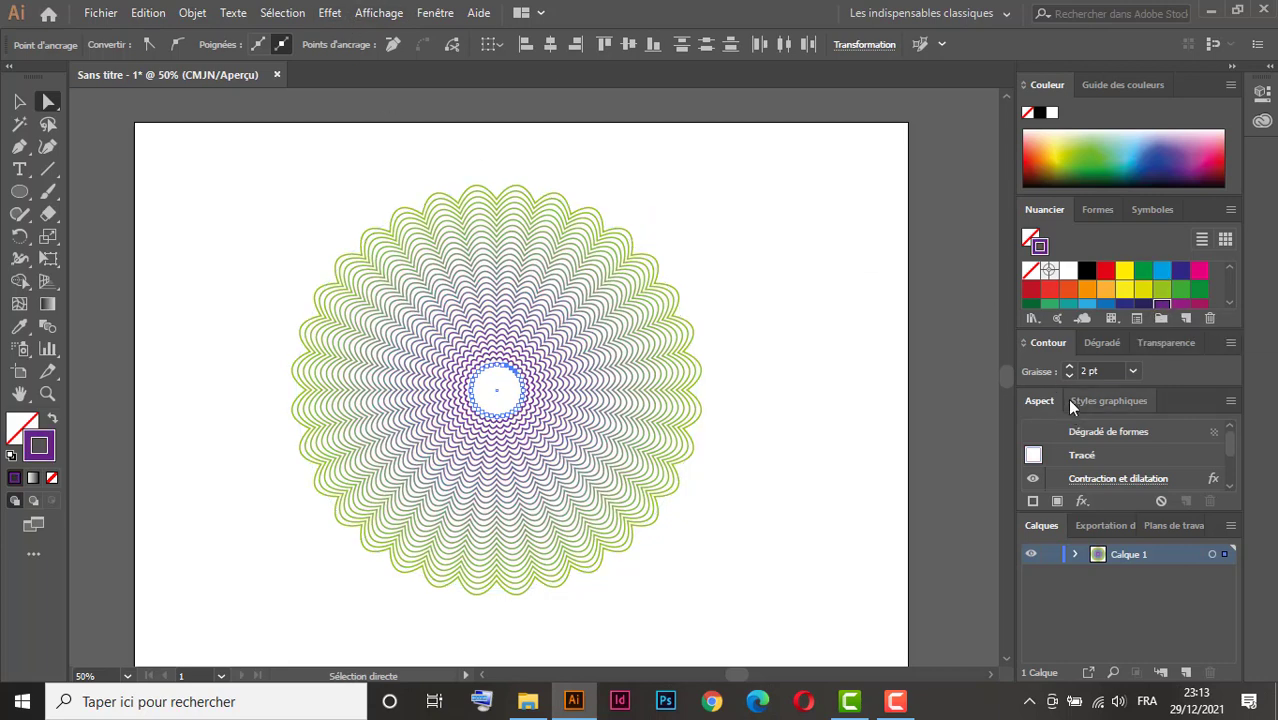
pyautogui.click(1069, 366)
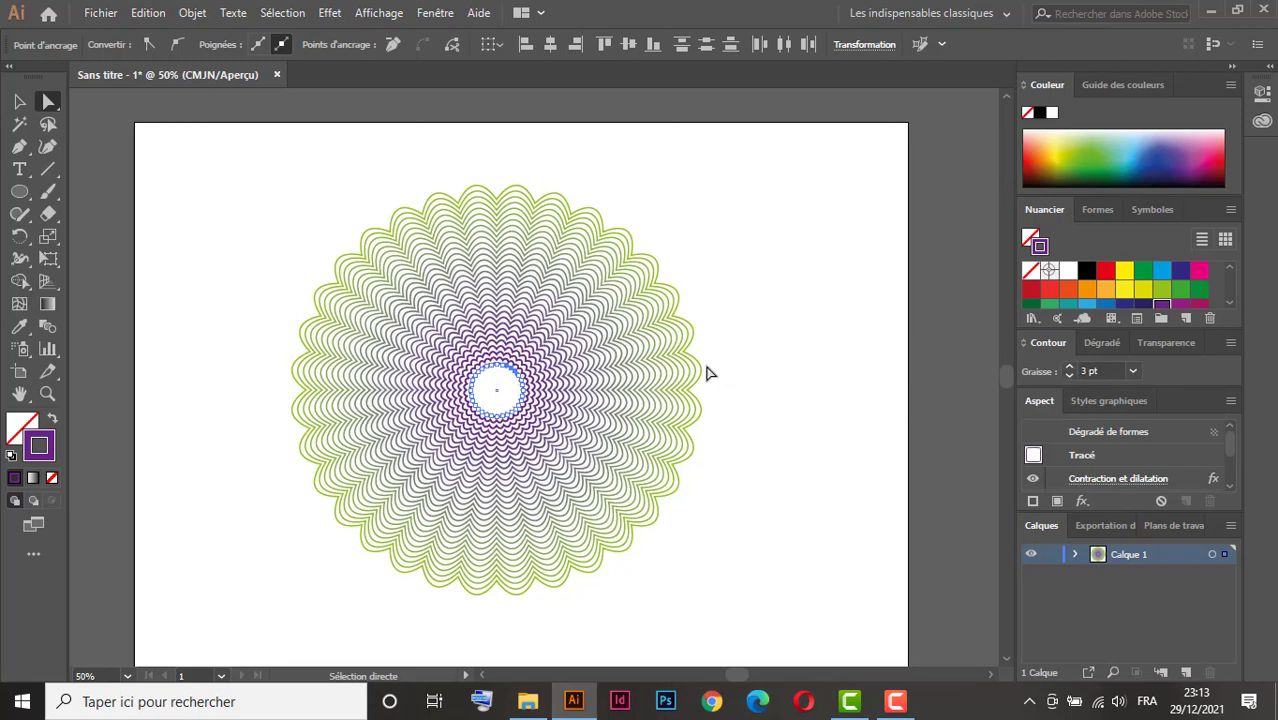
# Step: Select the whole blend and move it to the upper-left area of the artboard
pyautogui.click(19, 101)
pyautogui.moveTo(756, 230); pyautogui.dragTo(371, 502)
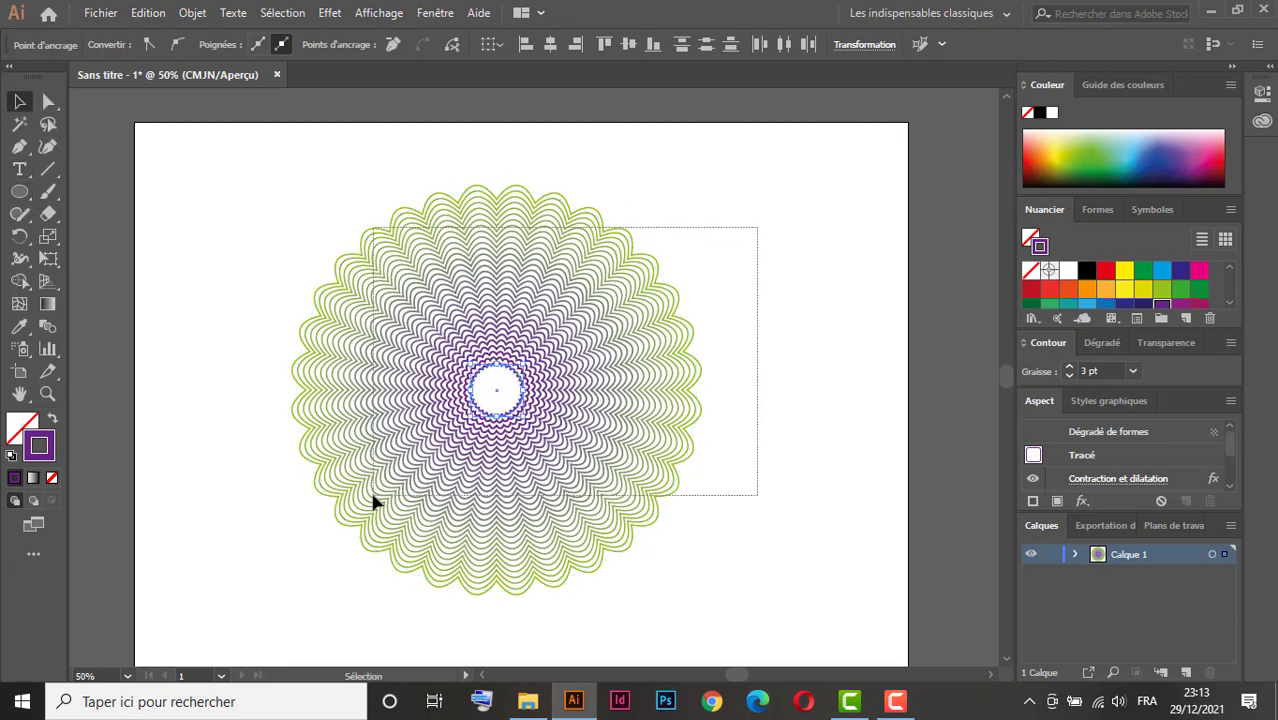
pyautogui.moveTo(455, 412); pyautogui.dragTo(316, 360)
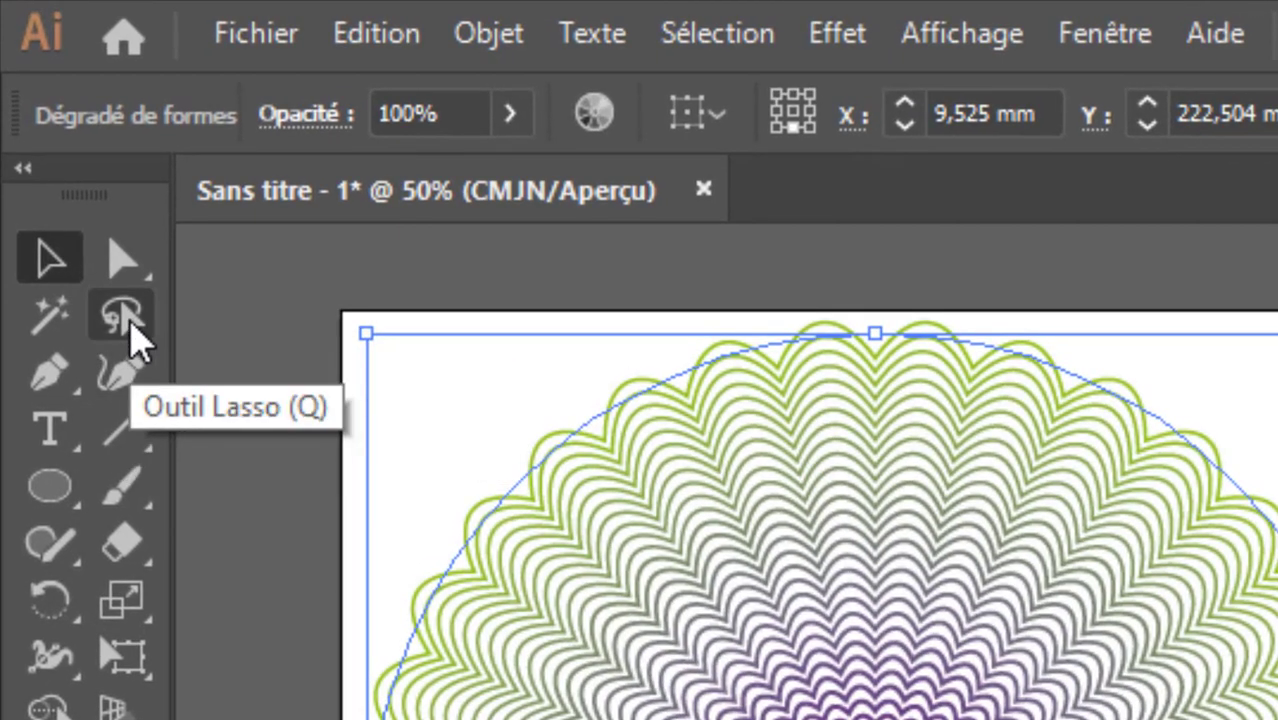
# Step: Select only the blend's inner purple circle with the Lasso and move it to the lower-right corner area of the artboard
pyautogui.click(128, 320)
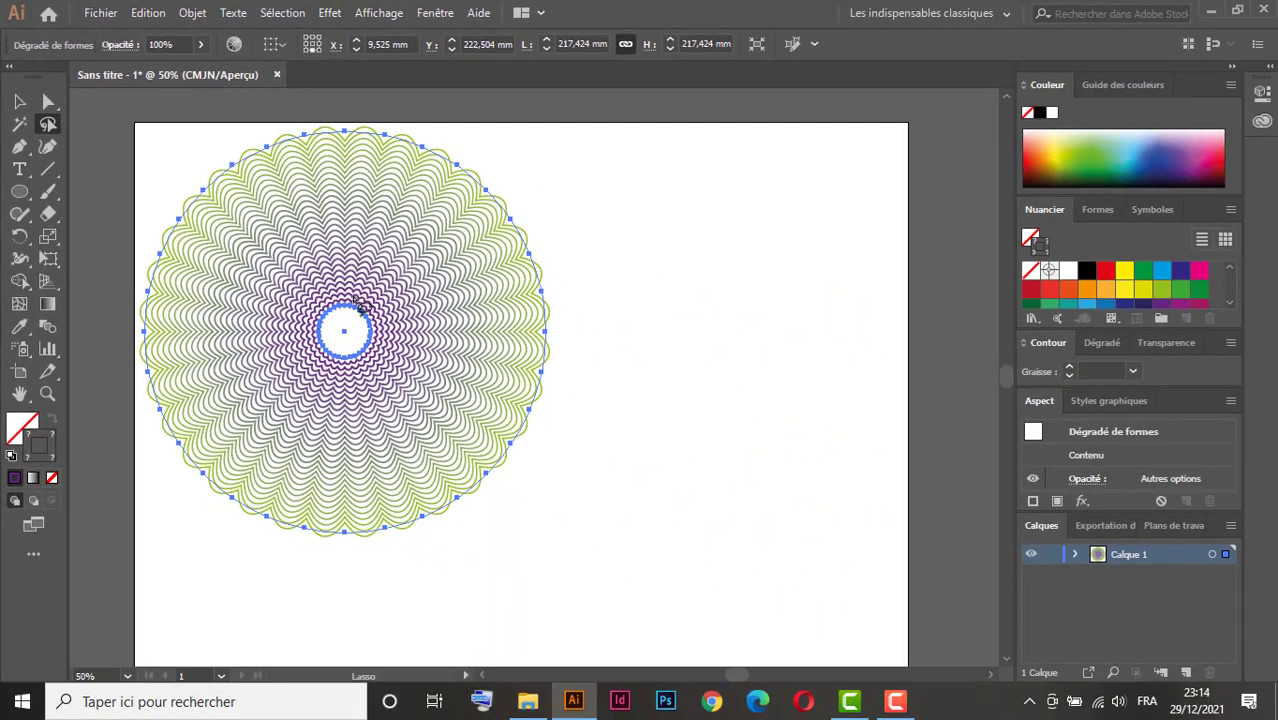
pyautogui.moveTo(358, 292)
pyautogui.mouseDown()
pyautogui.moveTo(318, 292)
pyautogui.moveTo(302, 316)
pyautogui.moveTo(325, 375)
pyautogui.moveTo(381, 384)
pyautogui.moveTo(406, 322)
pyautogui.moveTo(362, 285)
pyautogui.moveTo(330, 294)
pyautogui.mouseUp()
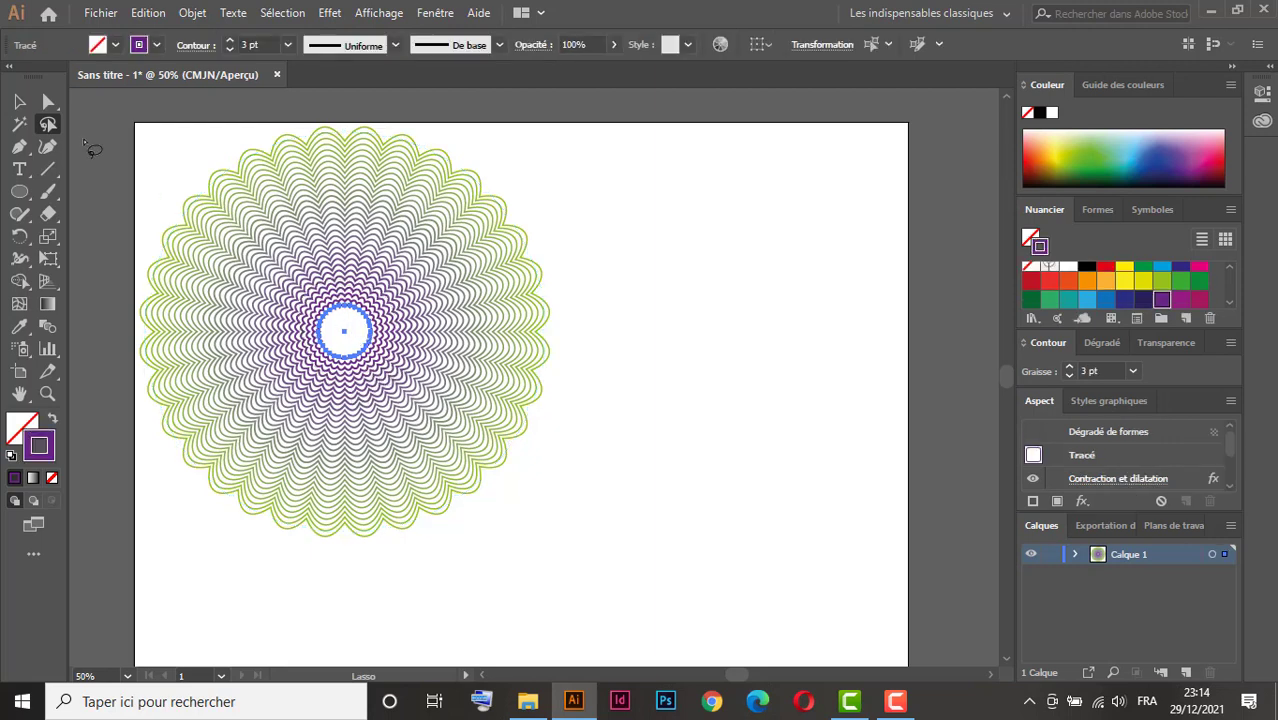
pyautogui.click(19, 102)
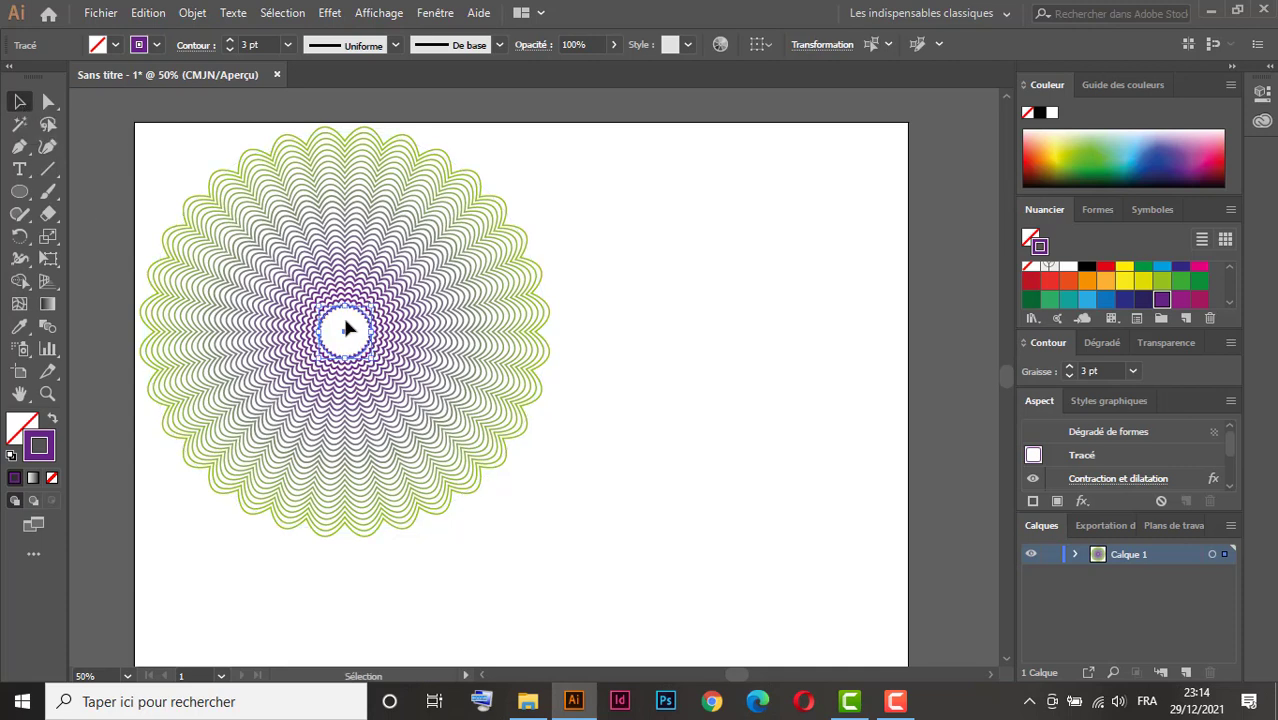
pyautogui.moveTo(335, 316); pyautogui.dragTo(826, 597)
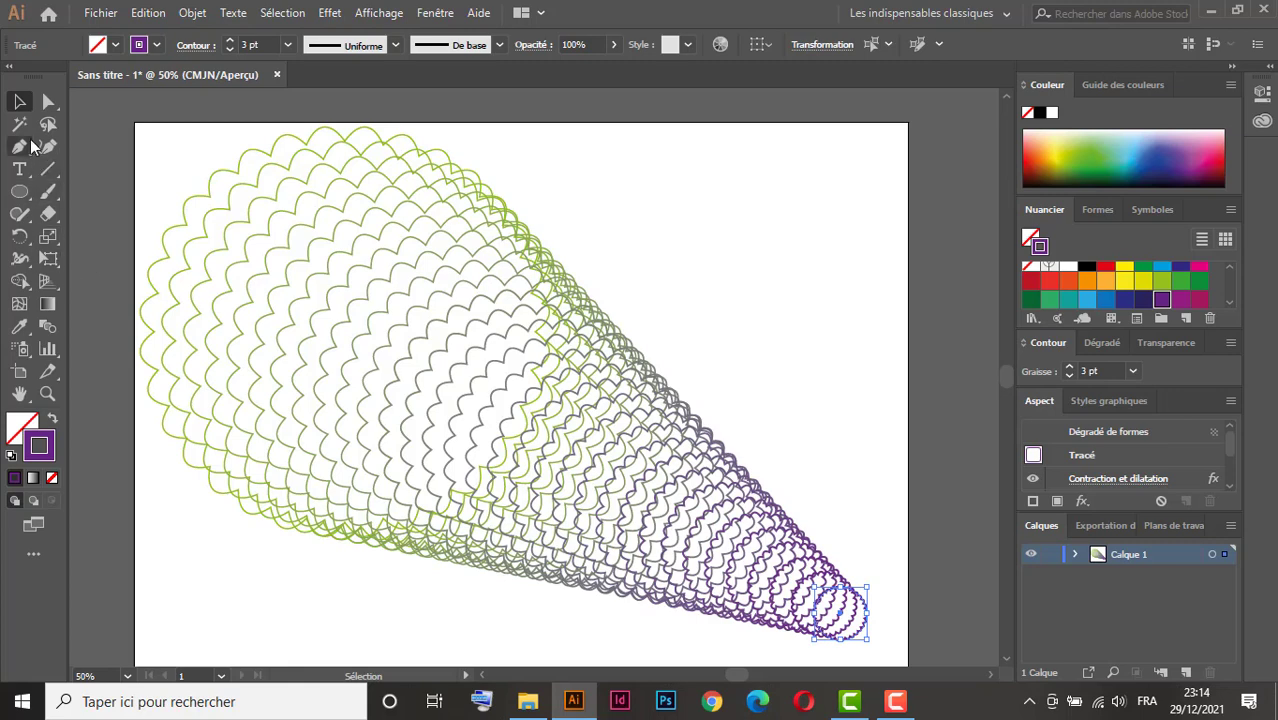
# Step: Select the whole stretched blend and set its number of blend steps to 63 with the preview enabled
pyautogui.click(20, 102)
pyautogui.moveTo(821, 310); pyautogui.dragTo(527, 553)
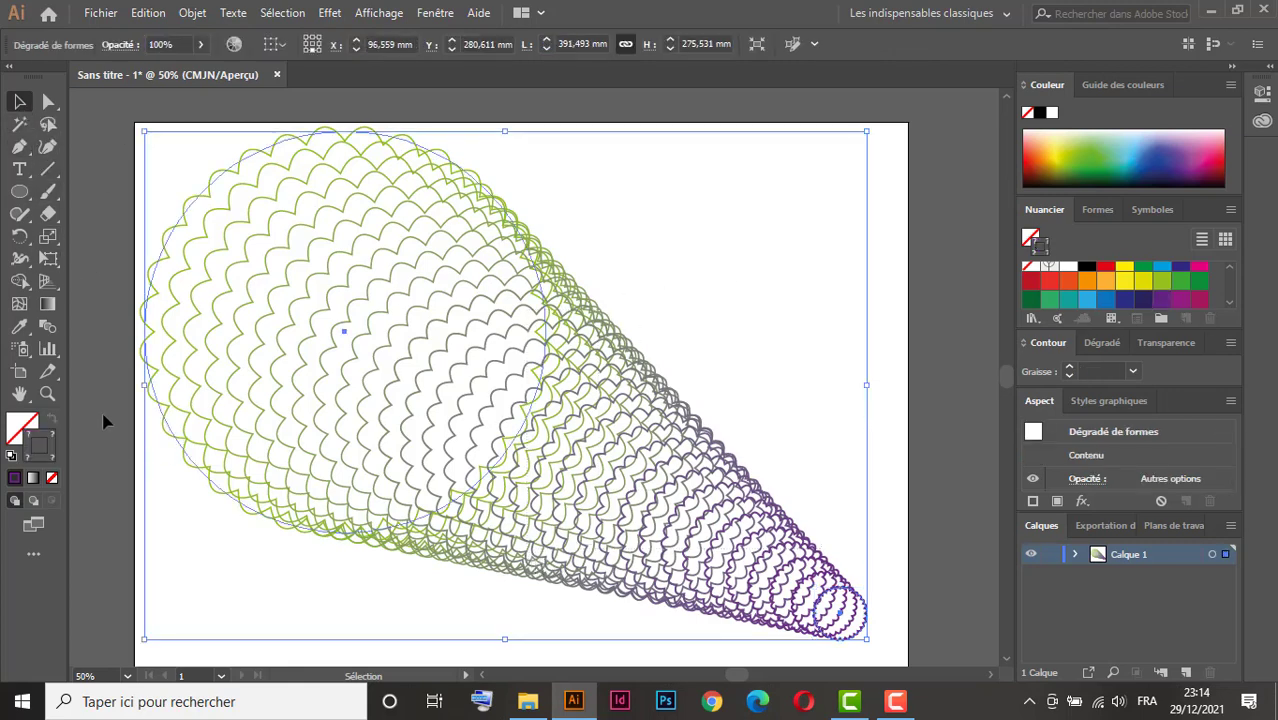
pyautogui.doubleClick(48, 327)
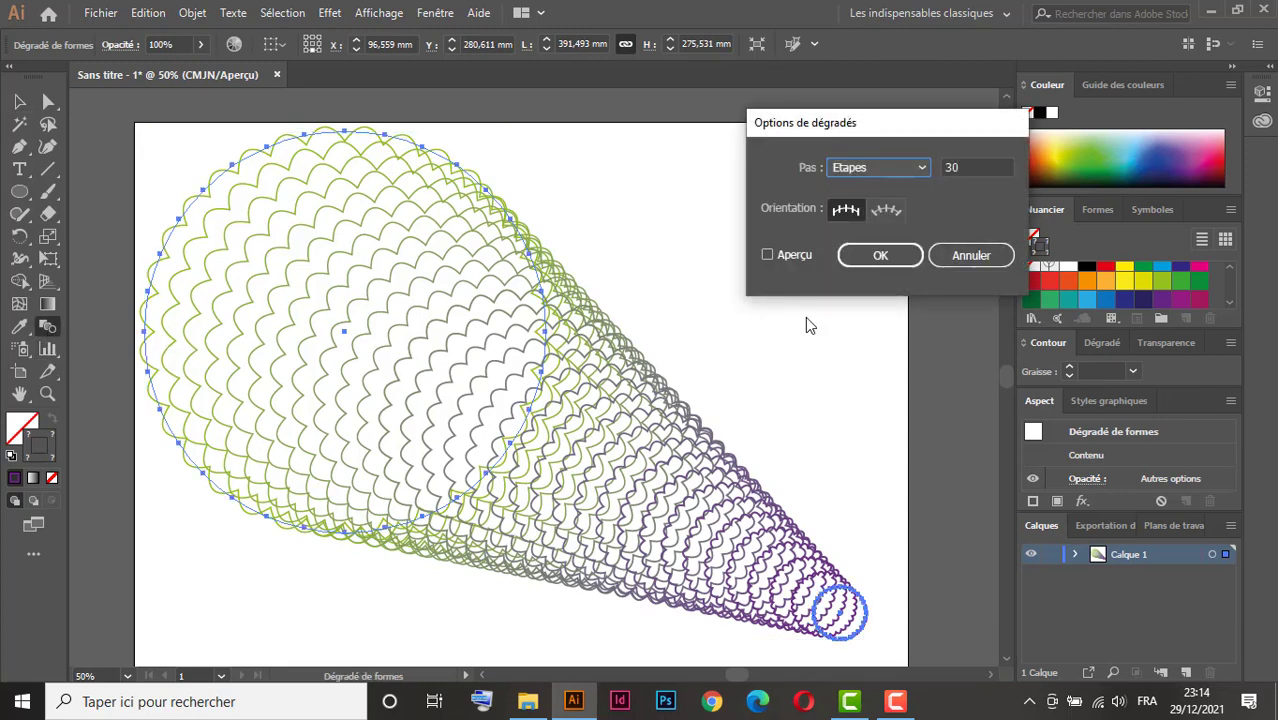
pyautogui.click(769, 253)
pyautogui.click(977, 167)
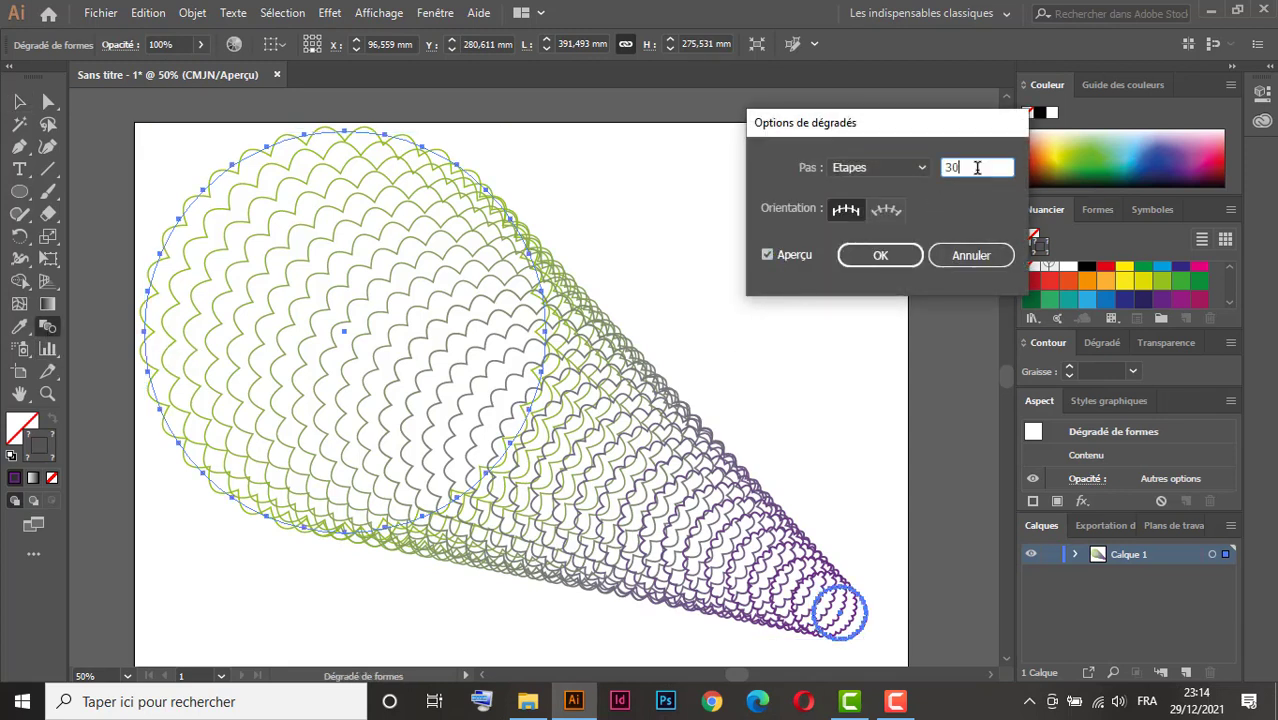
pyautogui.press('Up')
pyautogui.press('Up')
pyautogui.press('Up')
pyautogui.press('Up')
pyautogui.press('Up')
pyautogui.press('Up')
pyautogui.press('Up')
pyautogui.press('Up')
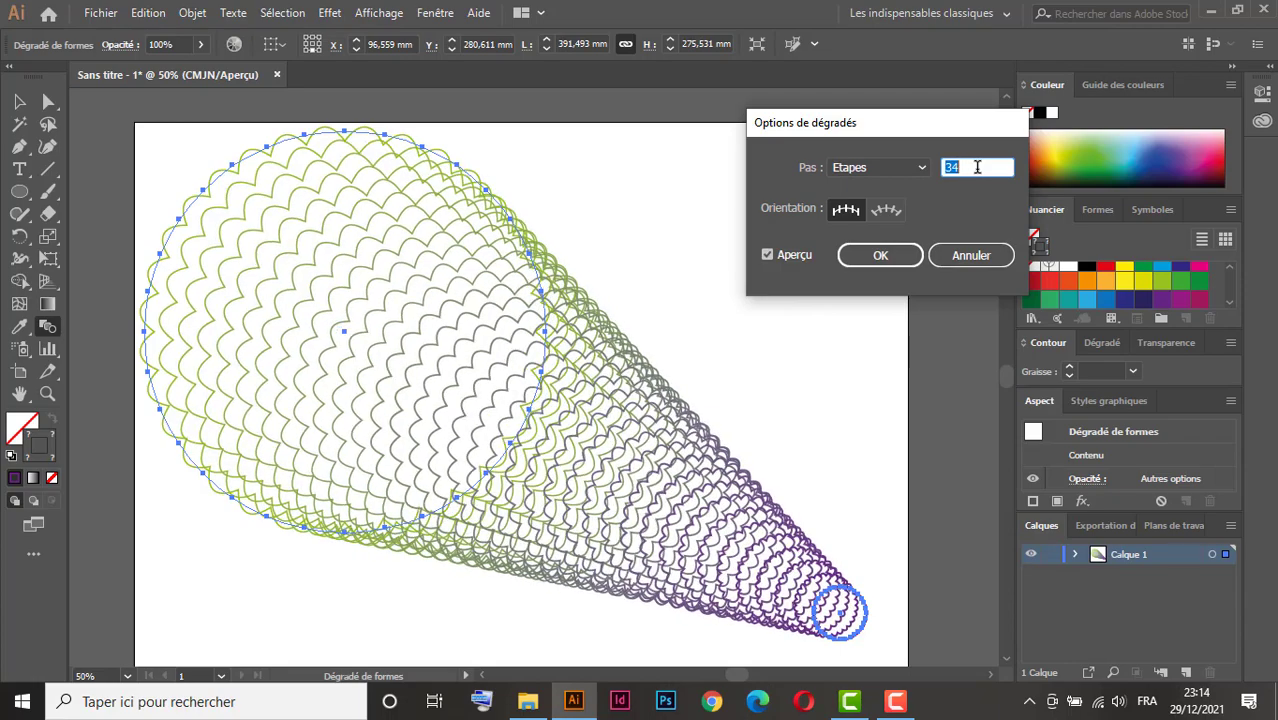
pyautogui.press('Up')
pyautogui.press('Up')
pyautogui.press('Up')
pyautogui.press('Up')
pyautogui.press('Up')
pyautogui.press('Up')
pyautogui.press('Up')
pyautogui.press('Up')
pyautogui.press('Up')
pyautogui.press('Up')
pyautogui.press('Up')
pyautogui.press('Up')
pyautogui.press('Up')
pyautogui.press('Up')
pyautogui.press('Up')
pyautogui.press('Up')
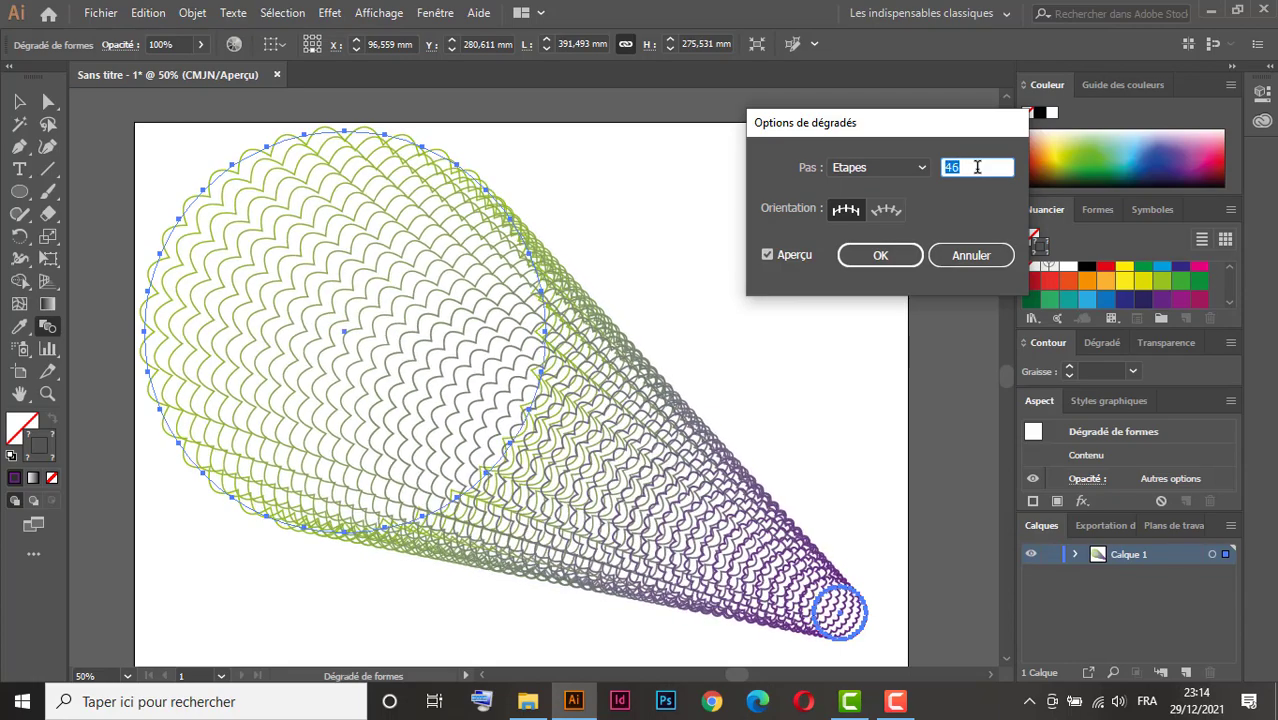
pyautogui.press('Up')
pyautogui.press('Up')
pyautogui.press('Up')
pyautogui.press('Up')
pyautogui.press('Up')
pyautogui.press('Up')
pyautogui.press('Up')
pyautogui.press('Up')
pyautogui.press('Up')
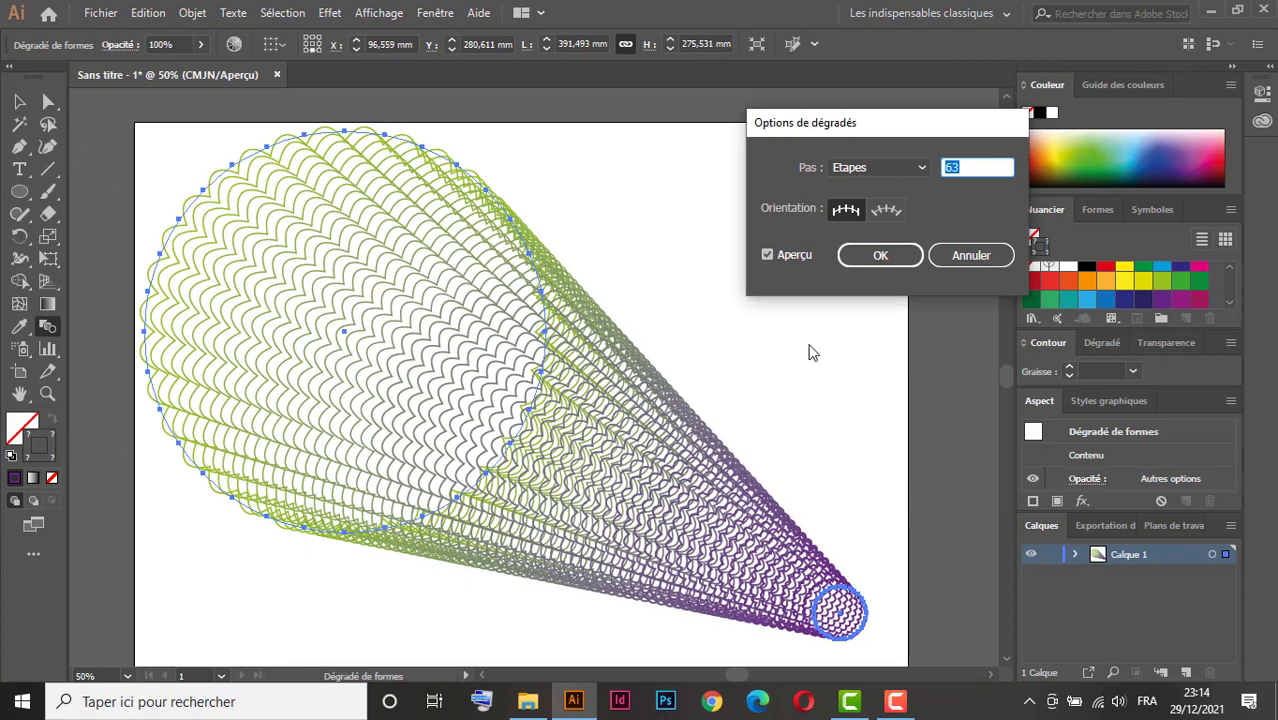
pyautogui.click(876, 258)
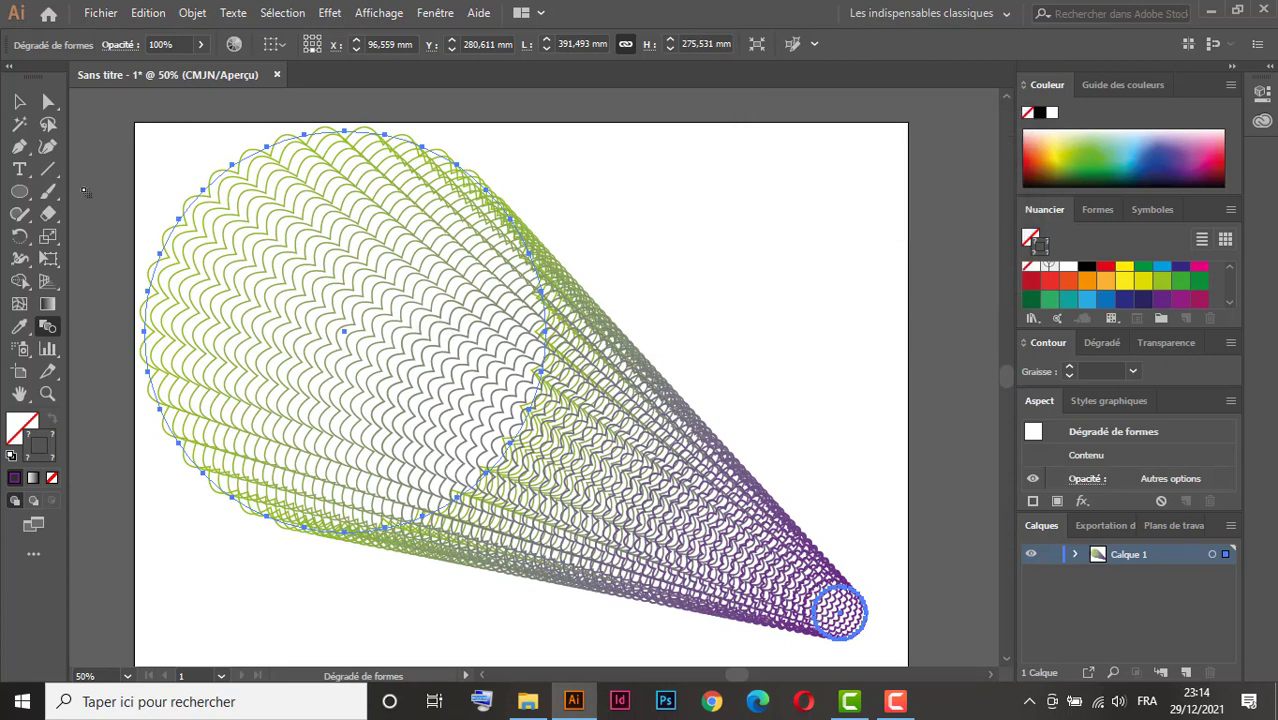
# Step: Select only the blend's large green circle with Direct Selection and fill it with light orange
pyautogui.click(19, 101)
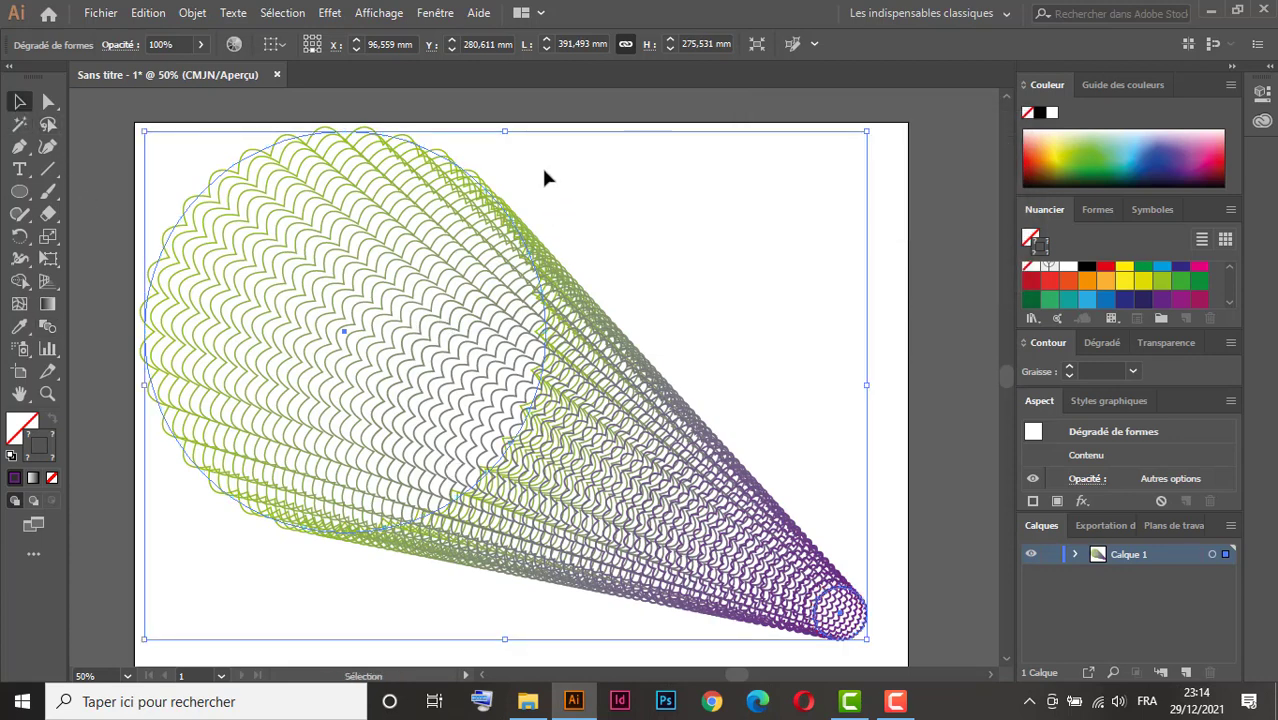
pyautogui.click(48, 101)
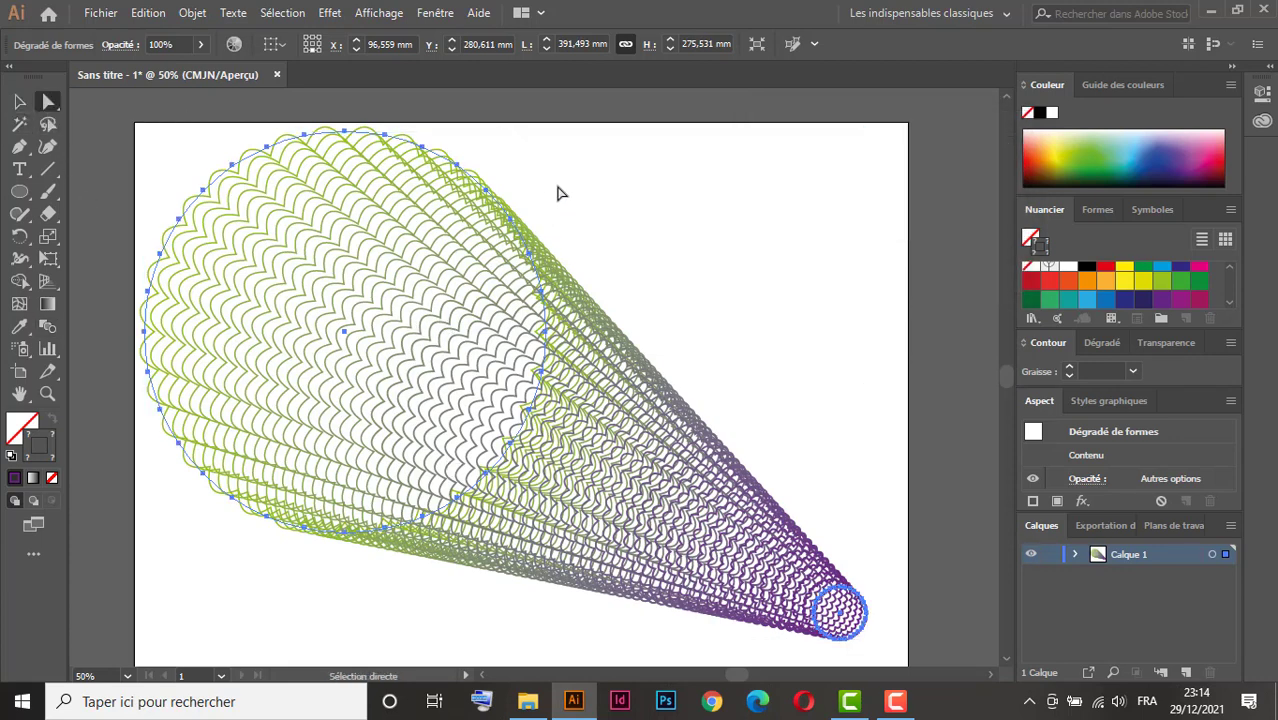
pyautogui.moveTo(557, 182); pyautogui.dragTo(466, 284)
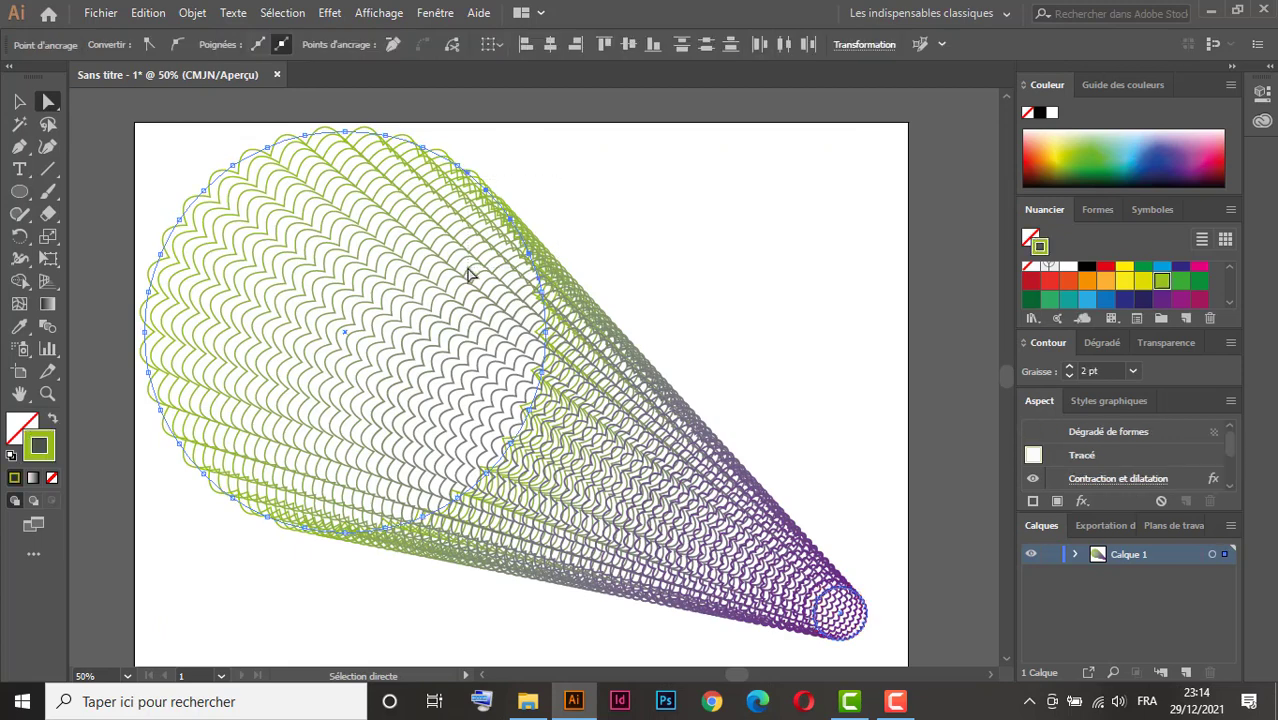
pyautogui.click(12, 430)
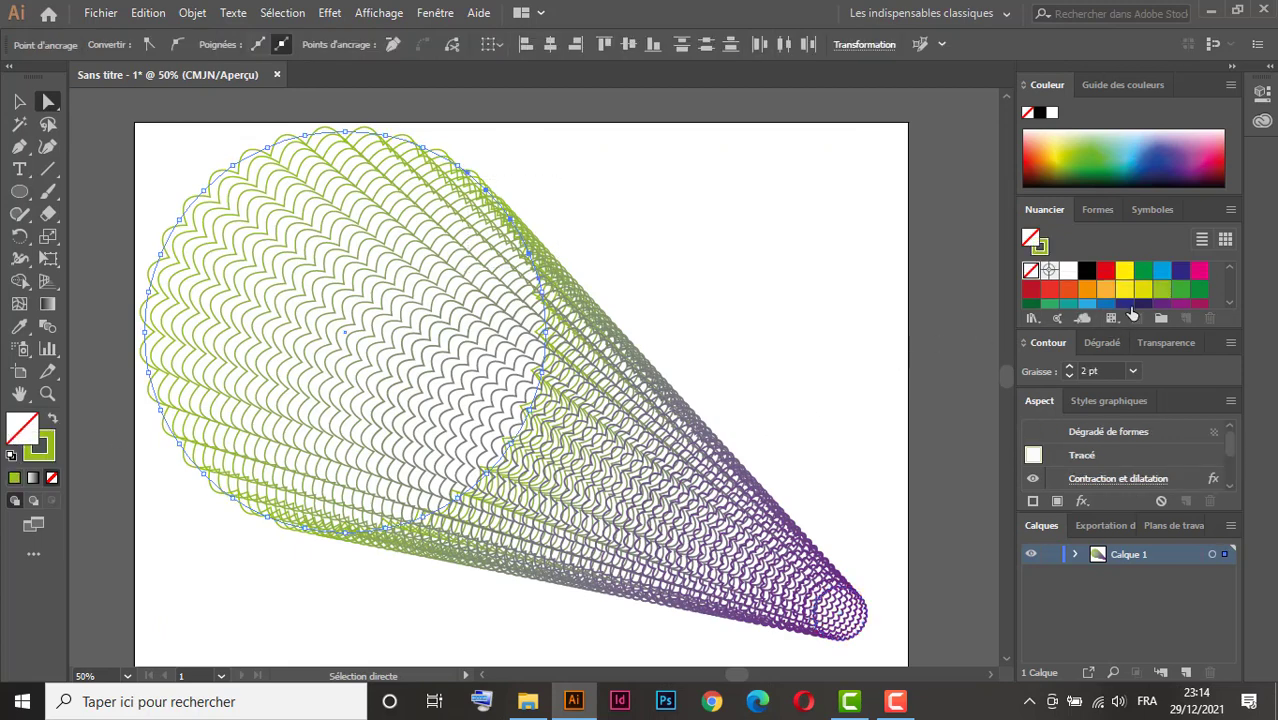
pyautogui.click(1106, 291)
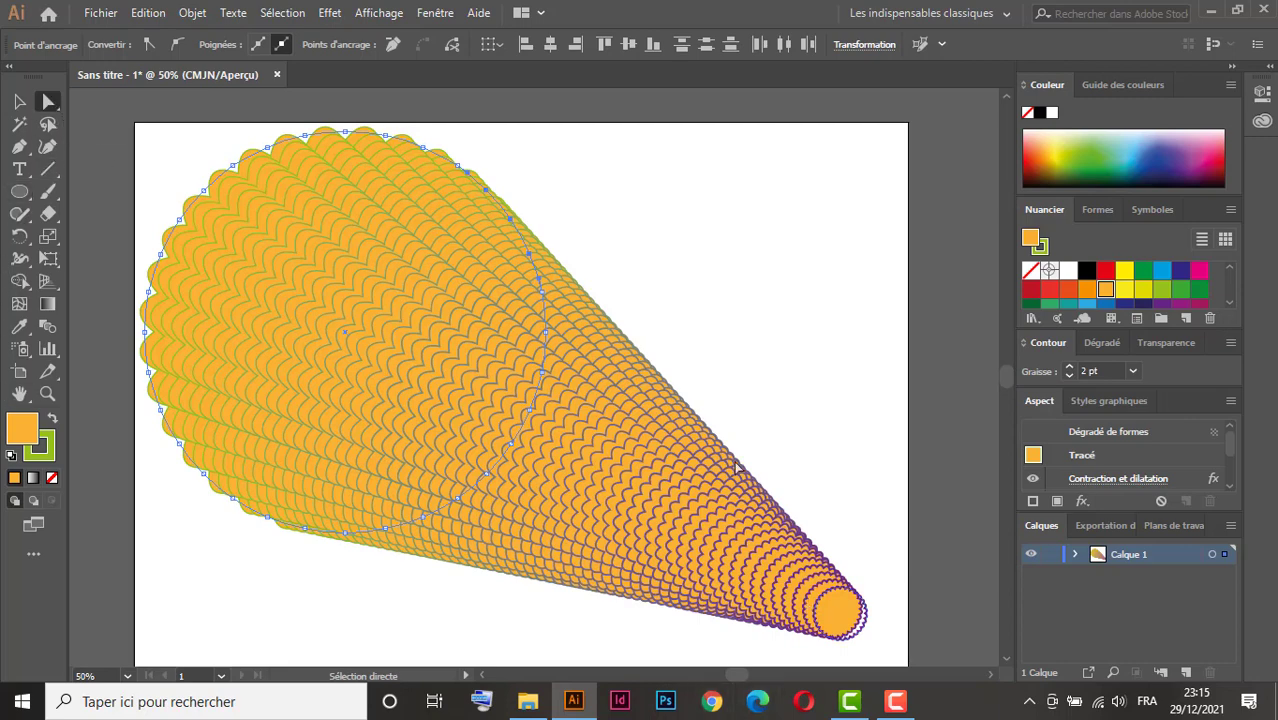
# Step: Select the small purple end circle, rotate it so the blend twists near that end, and select the whole blend
pyautogui.moveTo(901, 590); pyautogui.dragTo(778, 655)
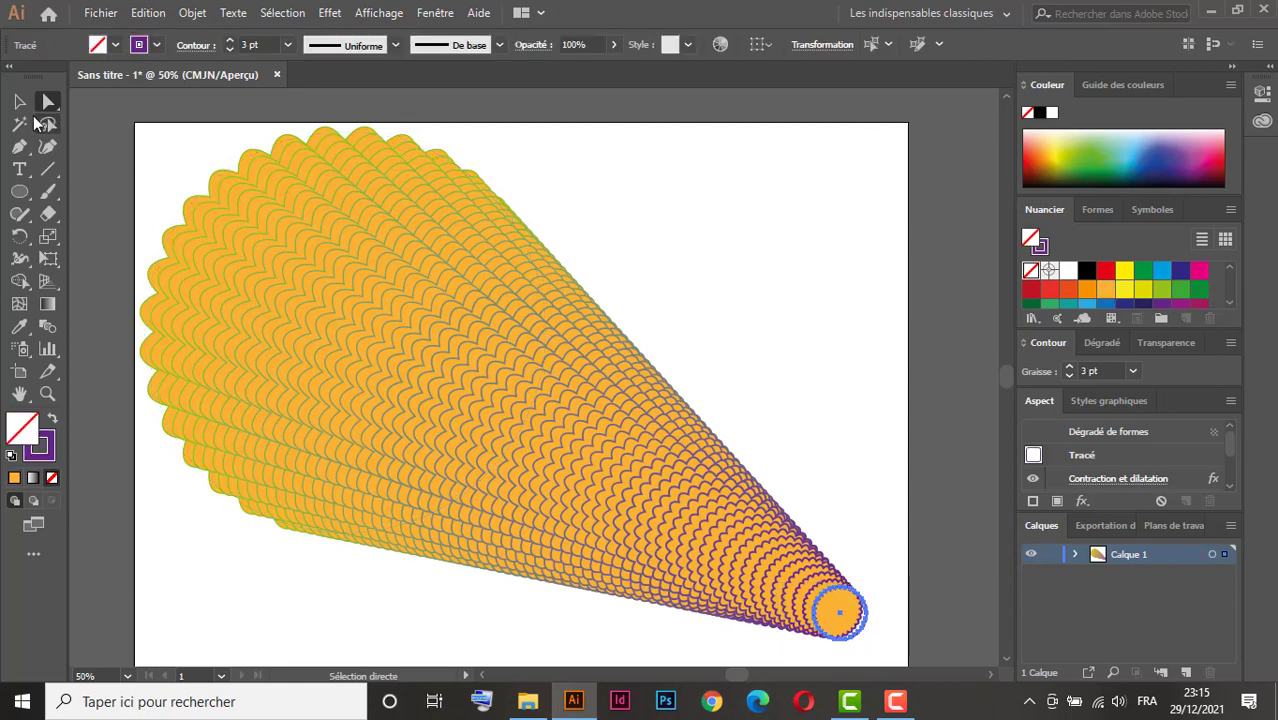
pyautogui.click(19, 103)
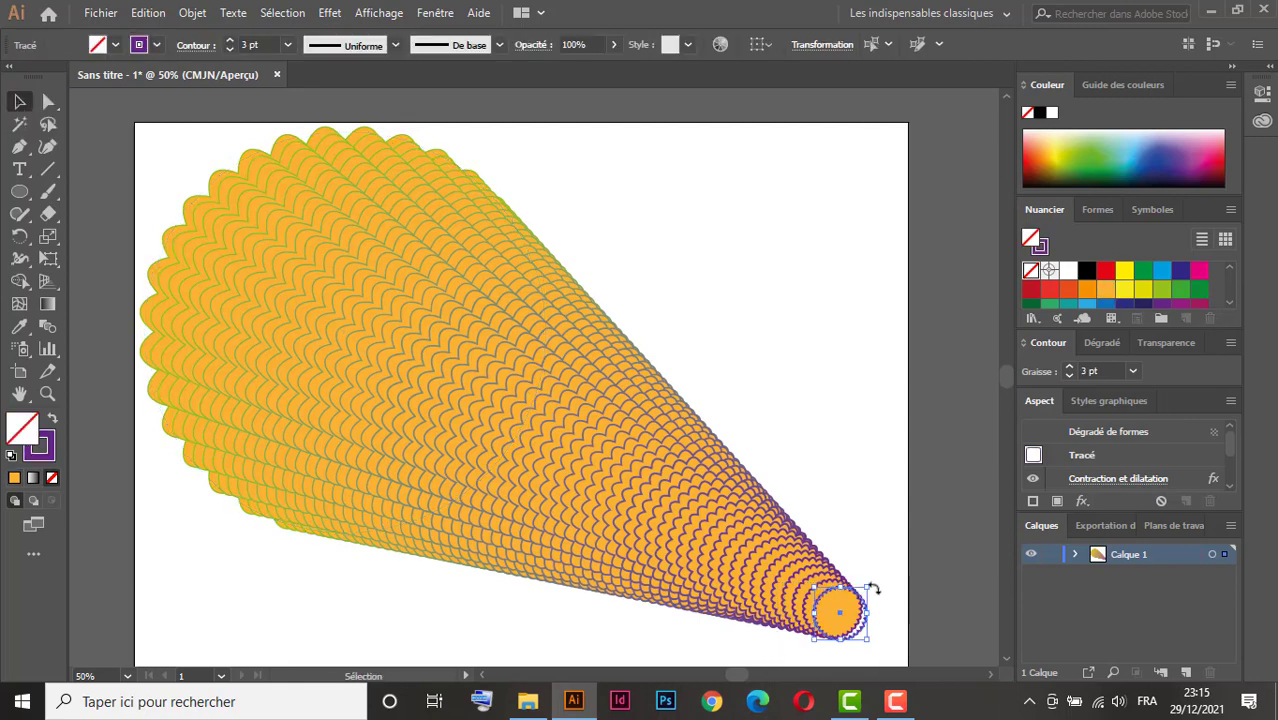
pyautogui.moveTo(876, 584); pyautogui.dragTo(775, 670)
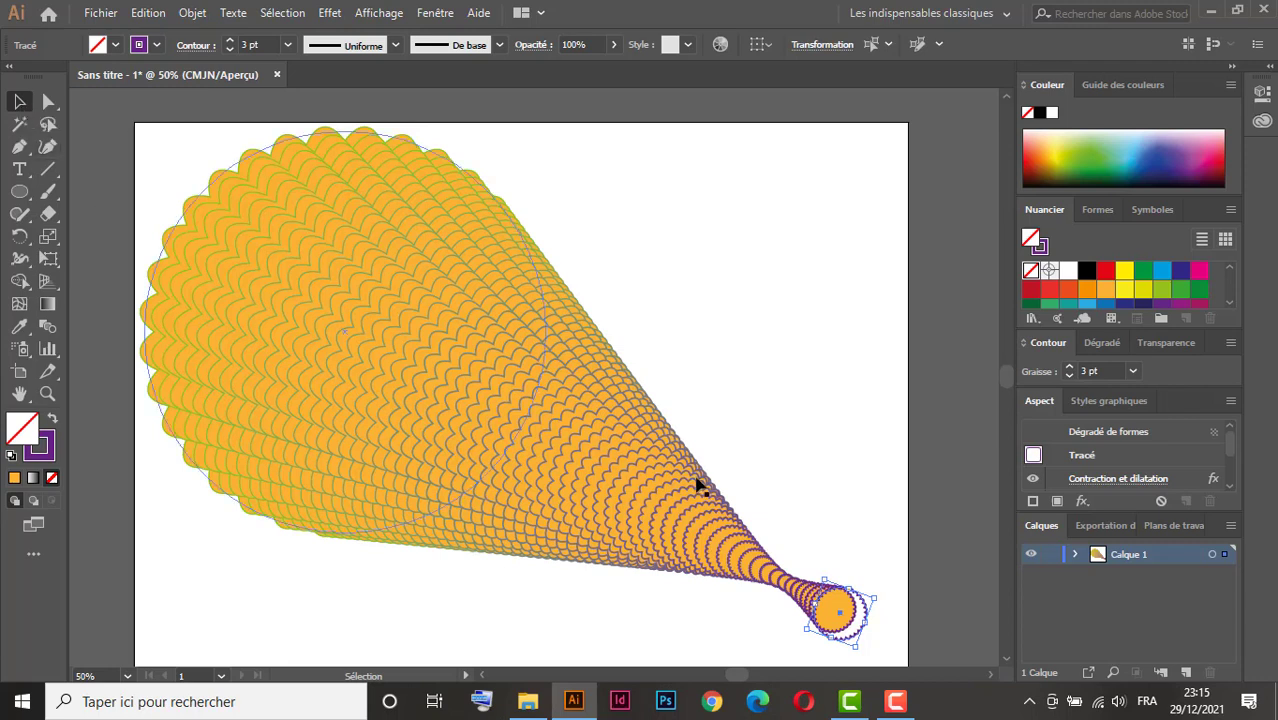
pyautogui.click(643, 490)
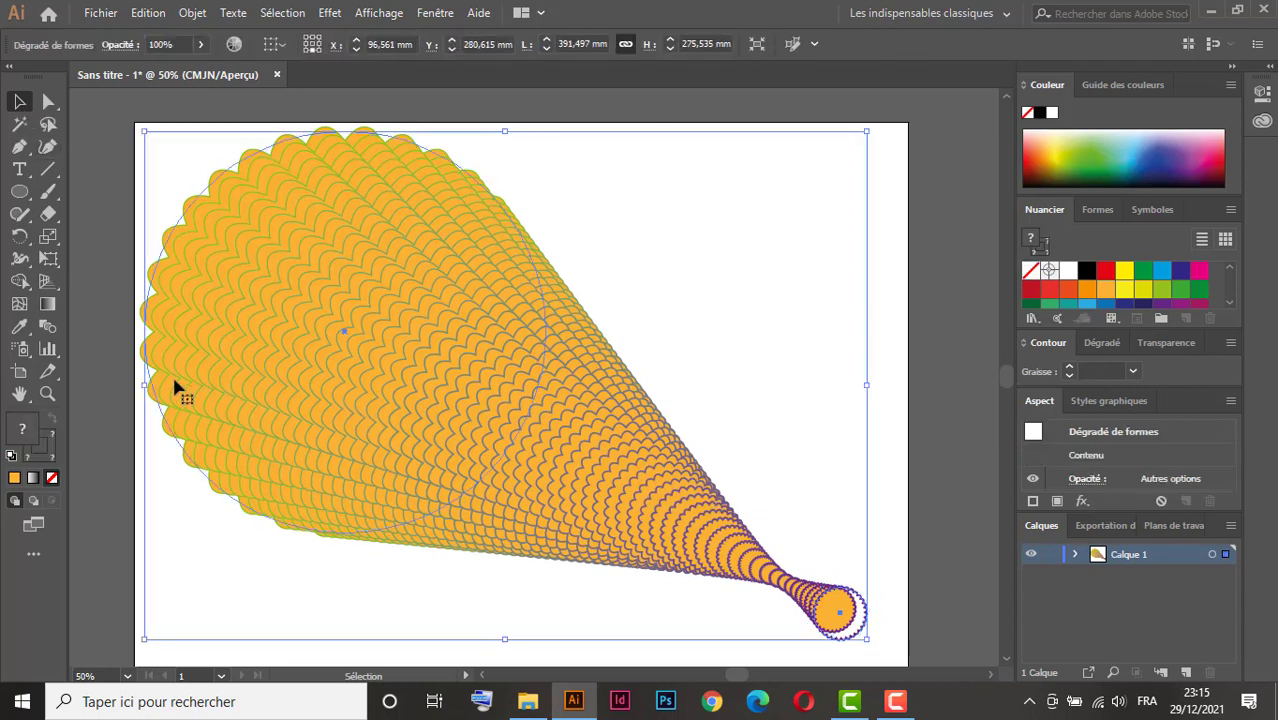